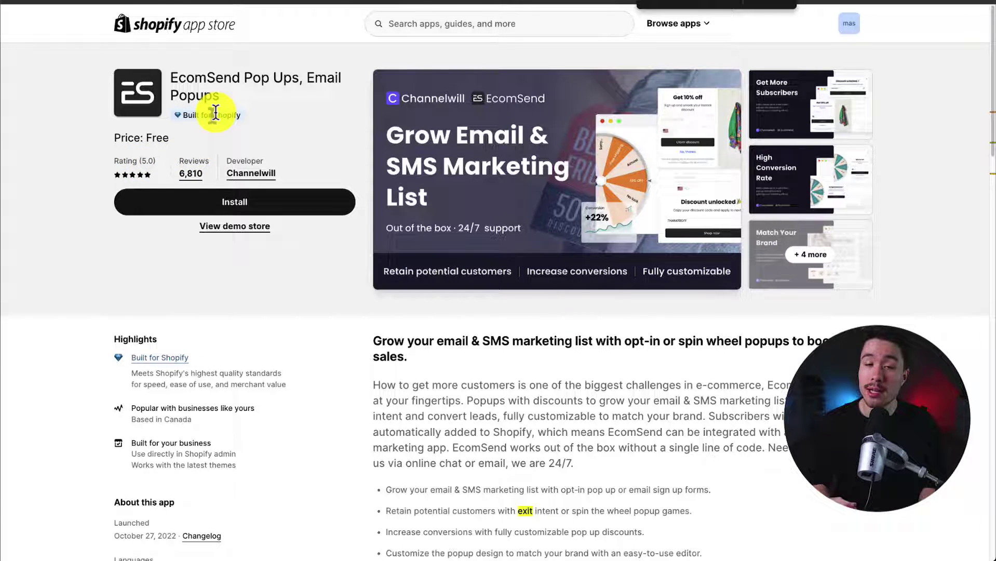
# Review the EcomSend Popups app listing and its description.
pyautogui.scroll(-2, 215, 113)
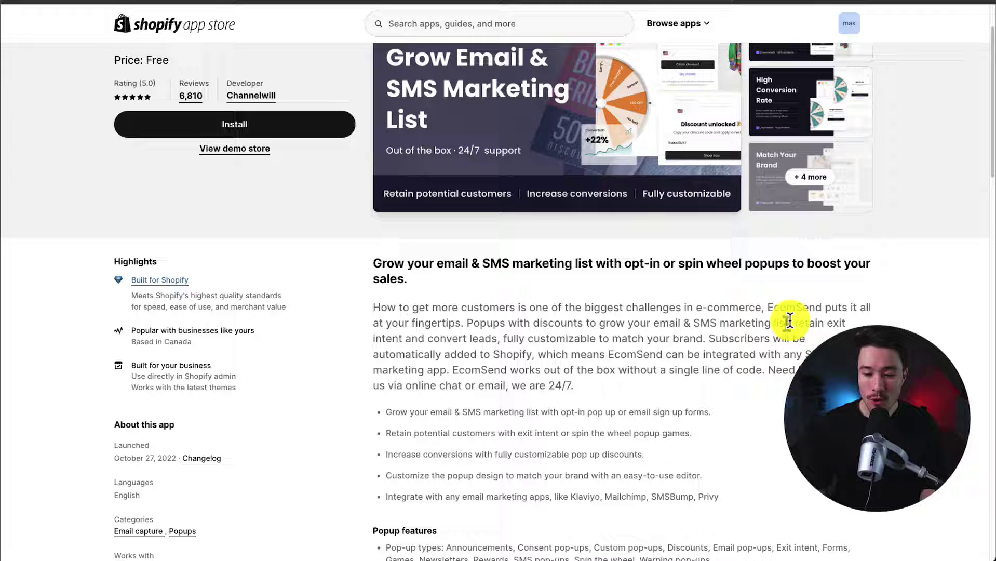
pyautogui.moveTo(391, 338); pyautogui.dragTo(477, 339)
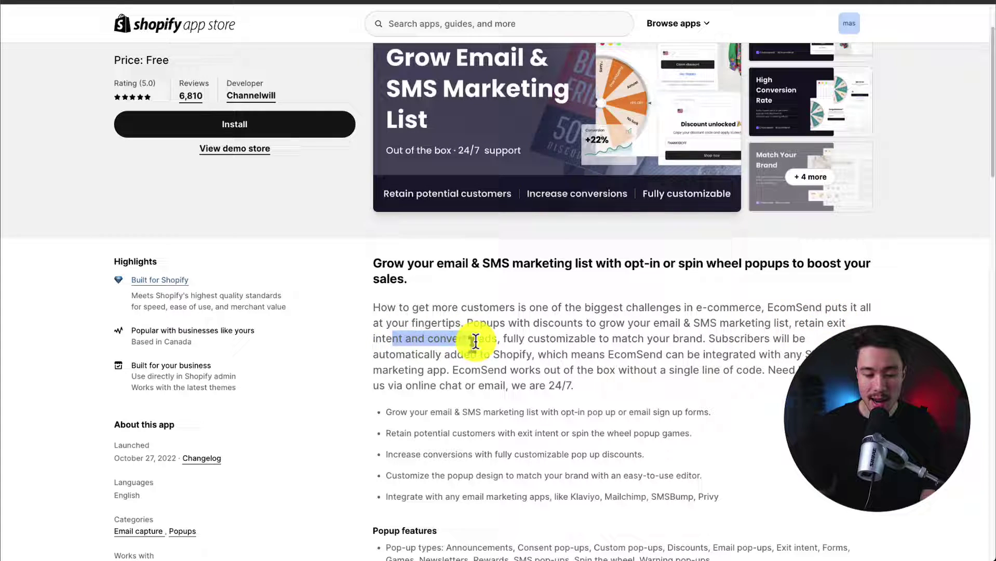
pyautogui.scroll(2, 467, 327)
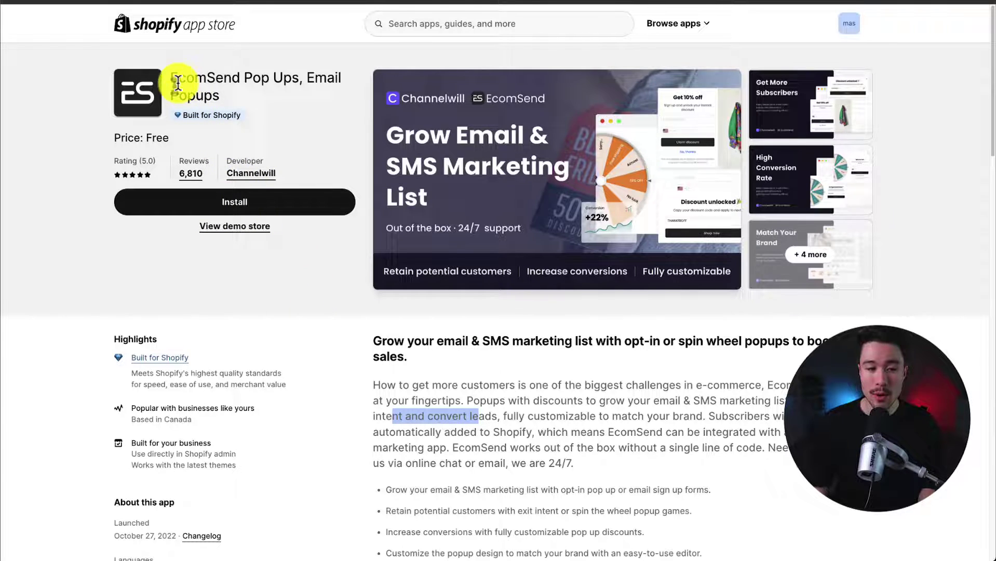
pyautogui.moveTo(178, 82); pyautogui.dragTo(239, 79)
pyautogui.click(305, 169)
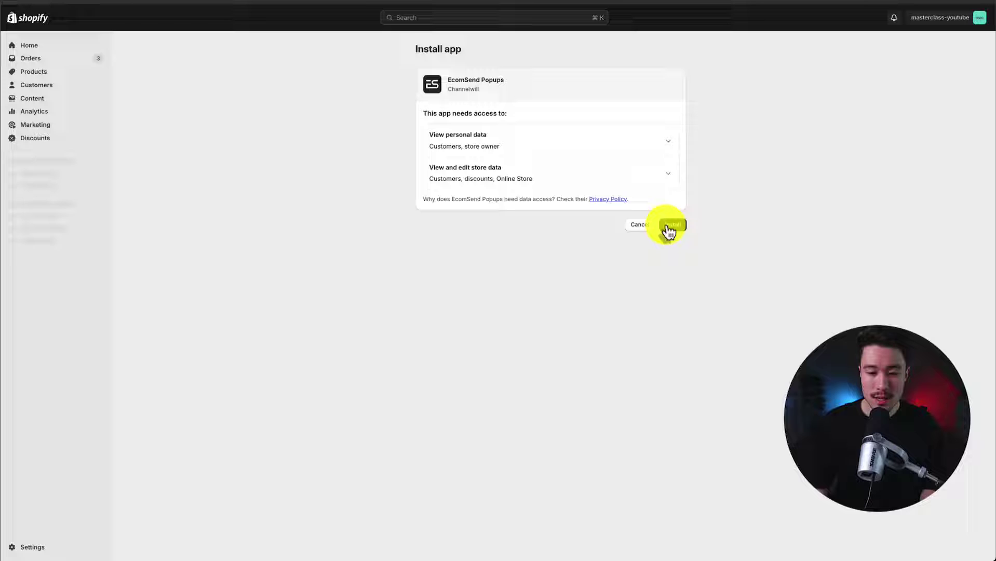
# Install EcomSend Popups and scroll its dashboard down to the Quick setup guide.
pyautogui.click(670, 224)
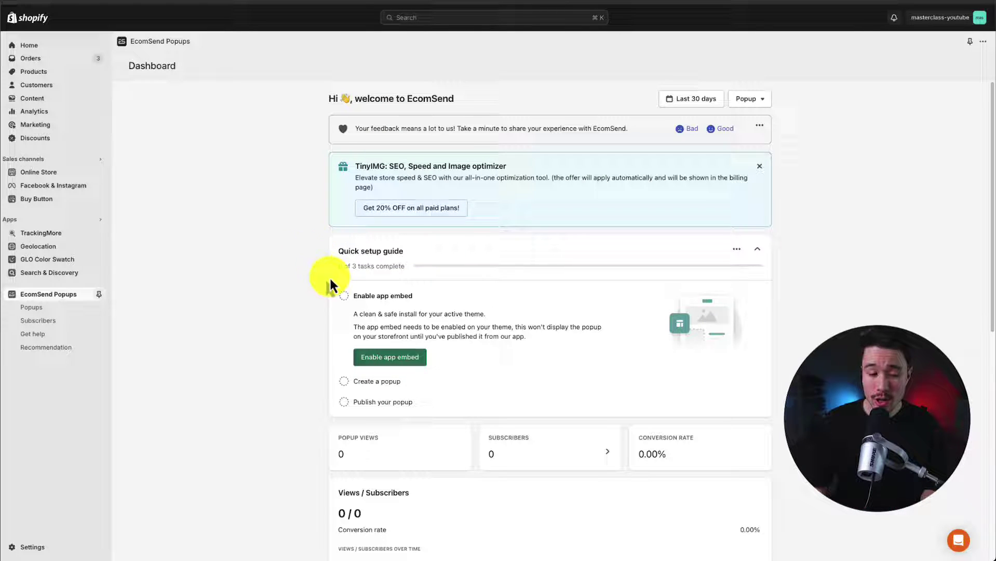
pyautogui.scroll(-1, 338, 294)
pyautogui.scroll(-1, 338, 295)
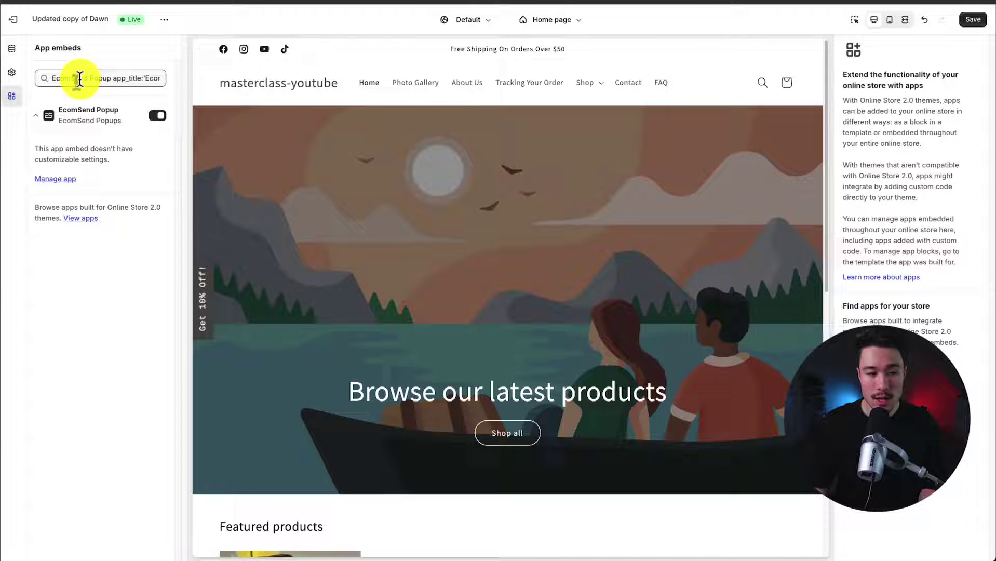
# Turn on the EcomSend Popup app embed in the Dawn theme editor and save.
pyautogui.moveTo(78, 79); pyautogui.dragTo(141, 80)
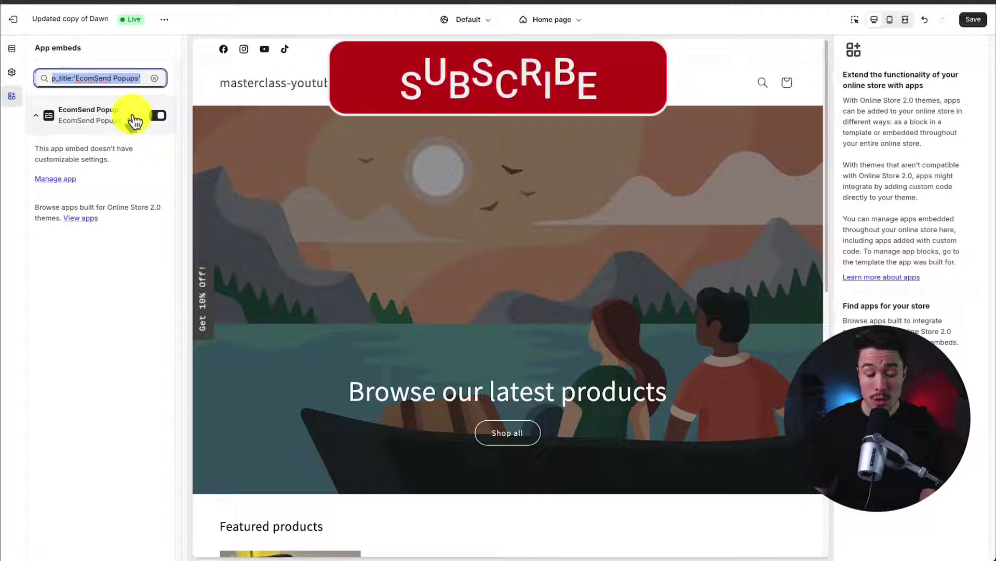
pyautogui.click(162, 115)
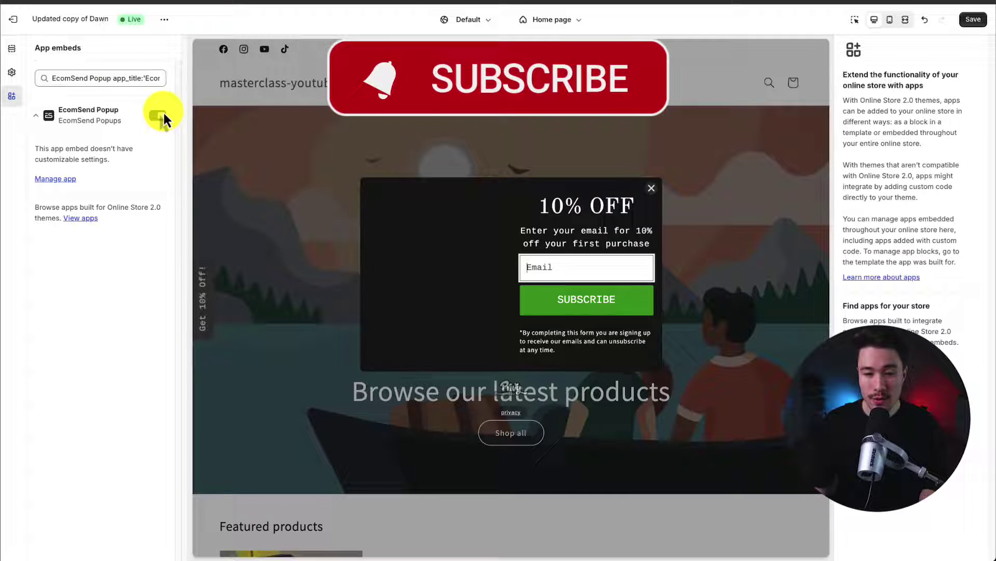
pyautogui.click(971, 20)
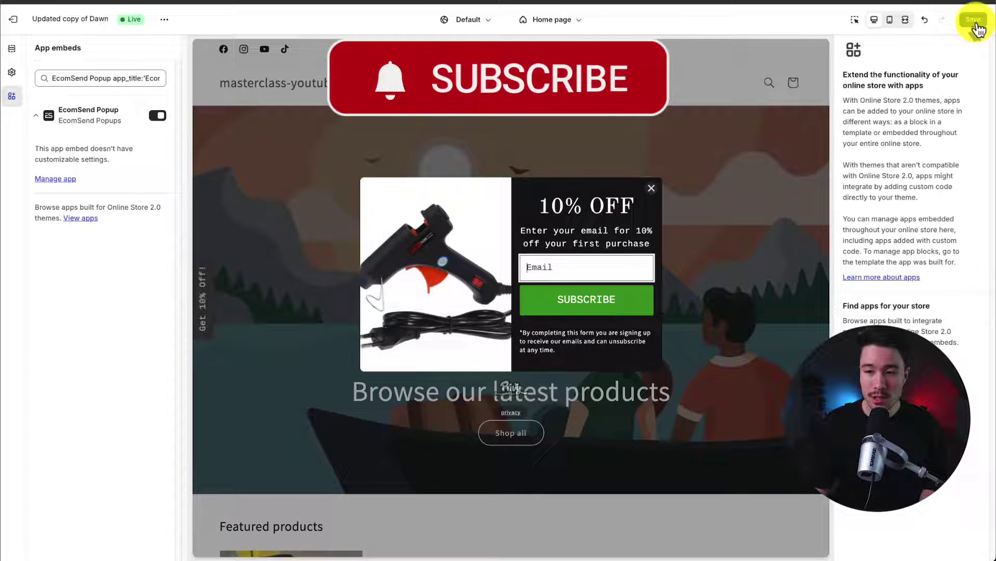
# Back on the EcomSend dashboard, expand the Create a popup setup step and start a new popup.
pyautogui.hotkey('ctrl', 'w')
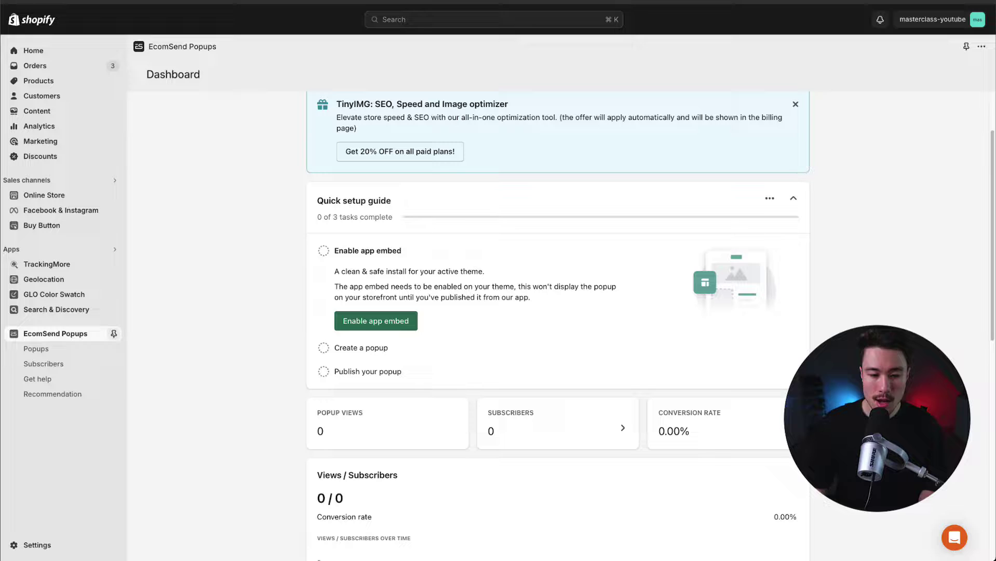
pyautogui.scroll(-1, 329, 155)
pyautogui.click(356, 226)
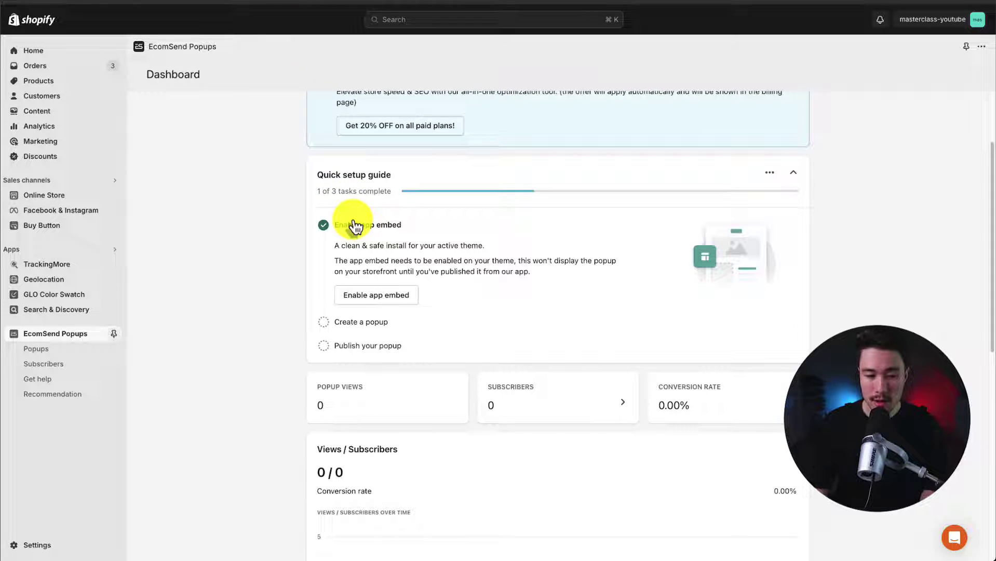
pyautogui.click(352, 325)
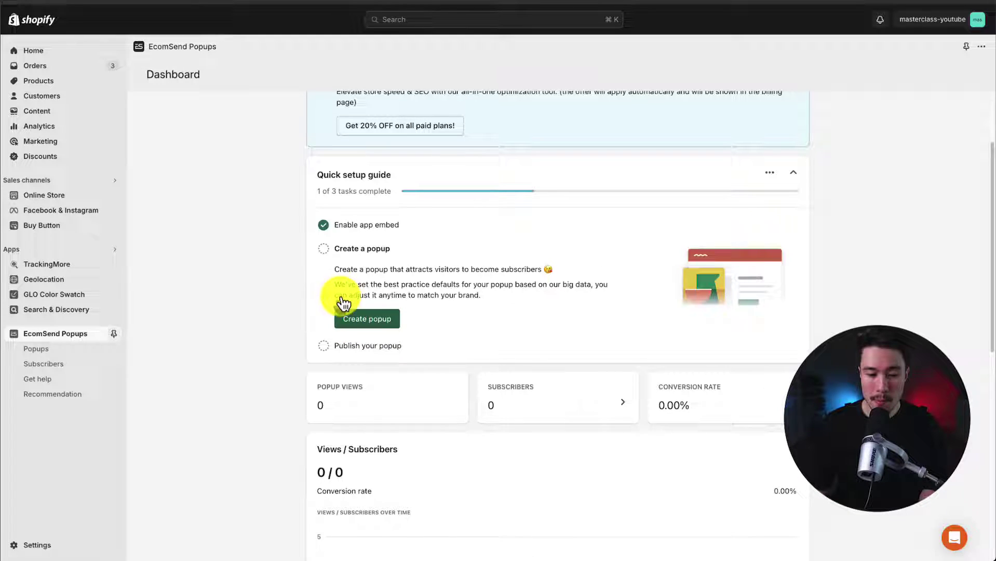
pyautogui.moveTo(331, 277); pyautogui.dragTo(470, 291)
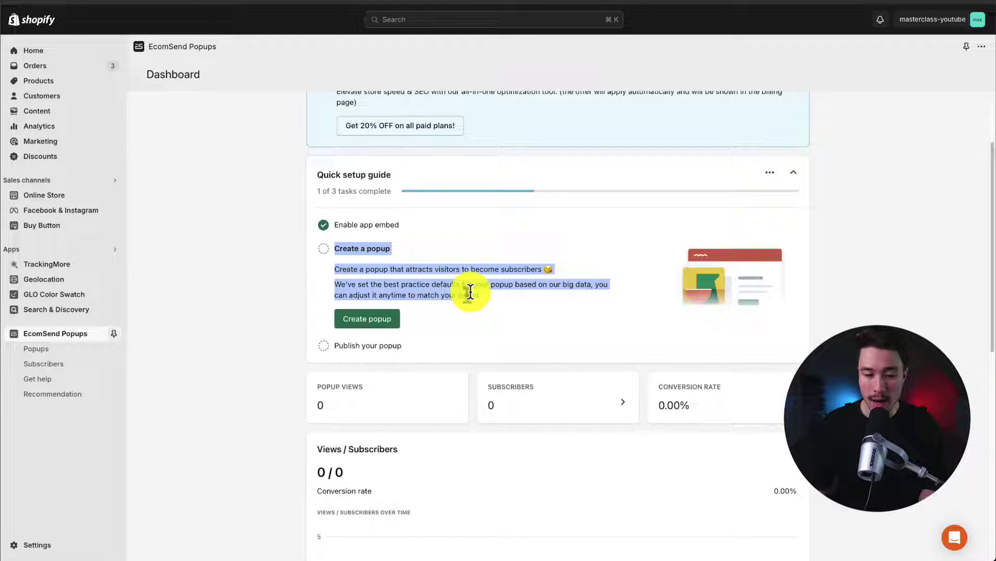
pyautogui.click(465, 296)
pyautogui.click(381, 318)
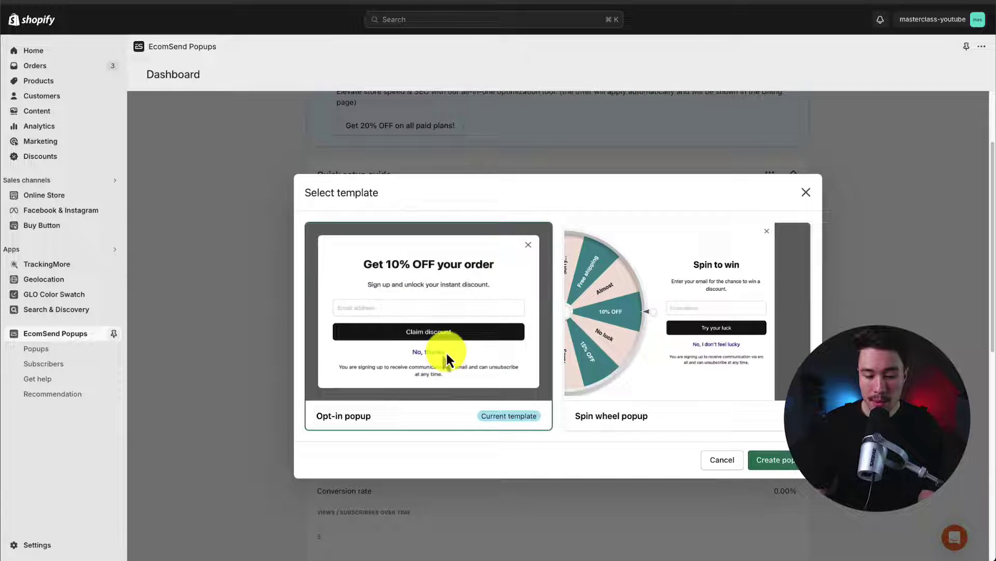
# Create a popup from the Opt-in template and preview its success, sticky bar and sidebar states.
pyautogui.click(771, 464)
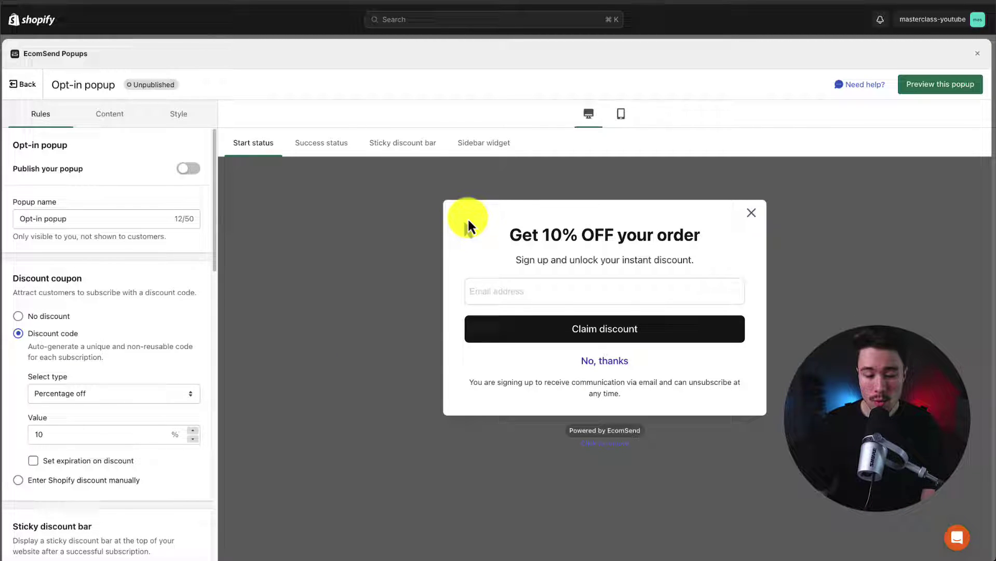
pyautogui.click(328, 146)
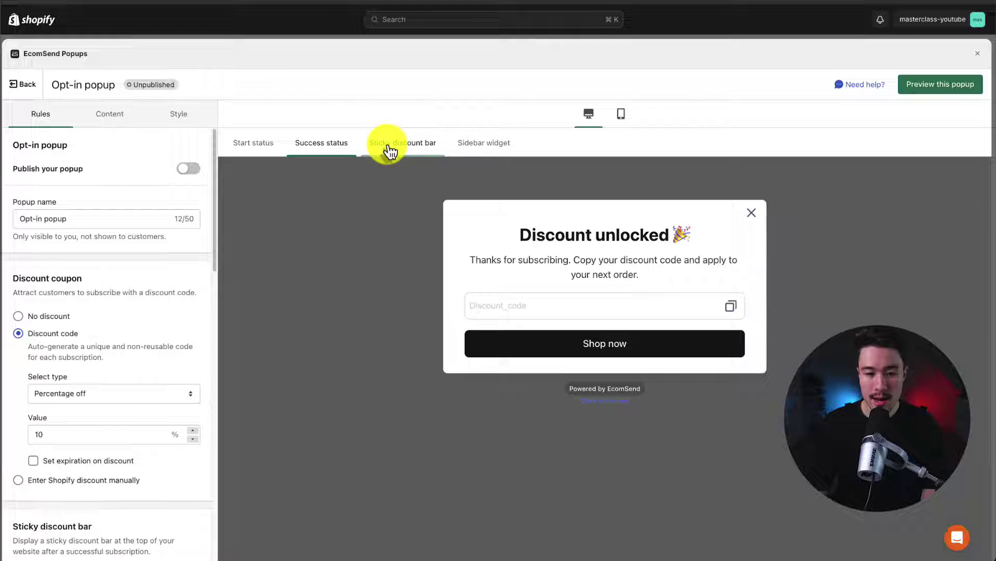
pyautogui.click(389, 151)
pyautogui.click(471, 149)
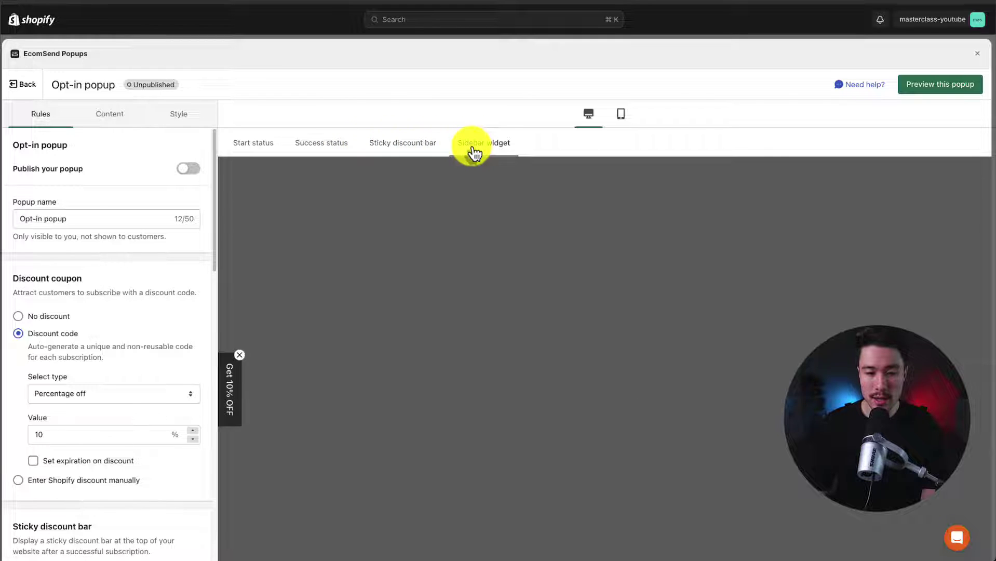
pyautogui.click(268, 150)
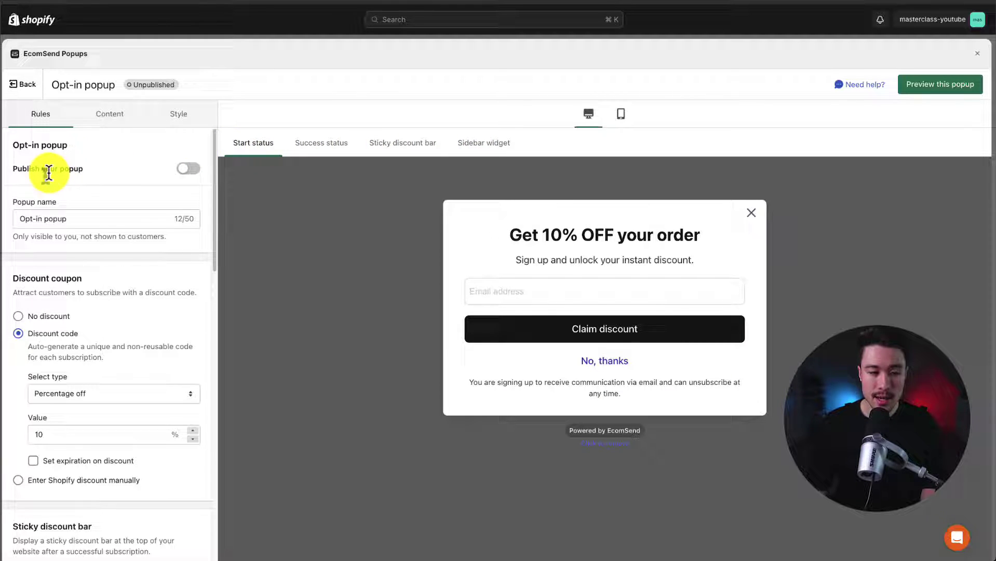
# Review the Content, Style and Rules settings, then publish the Opt-in popup with its 10% discount.
pyautogui.click(101, 120)
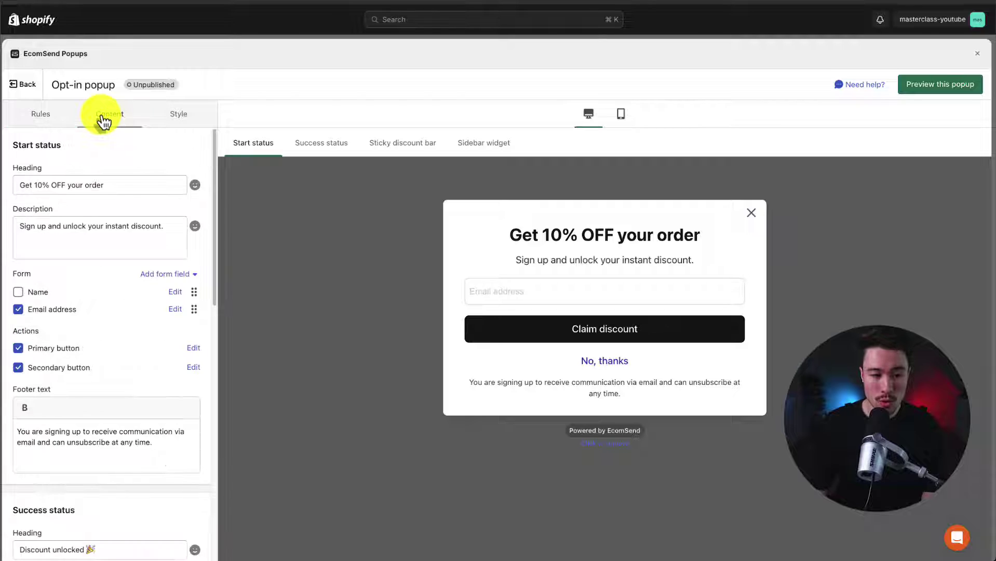
pyautogui.click(175, 125)
pyautogui.click(39, 118)
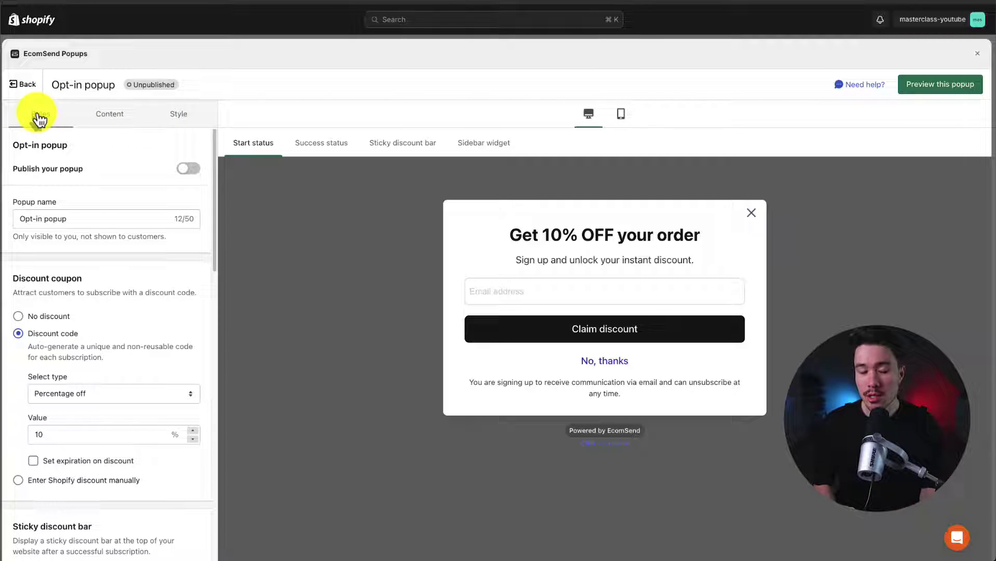
pyautogui.scroll(-1, 44, 186)
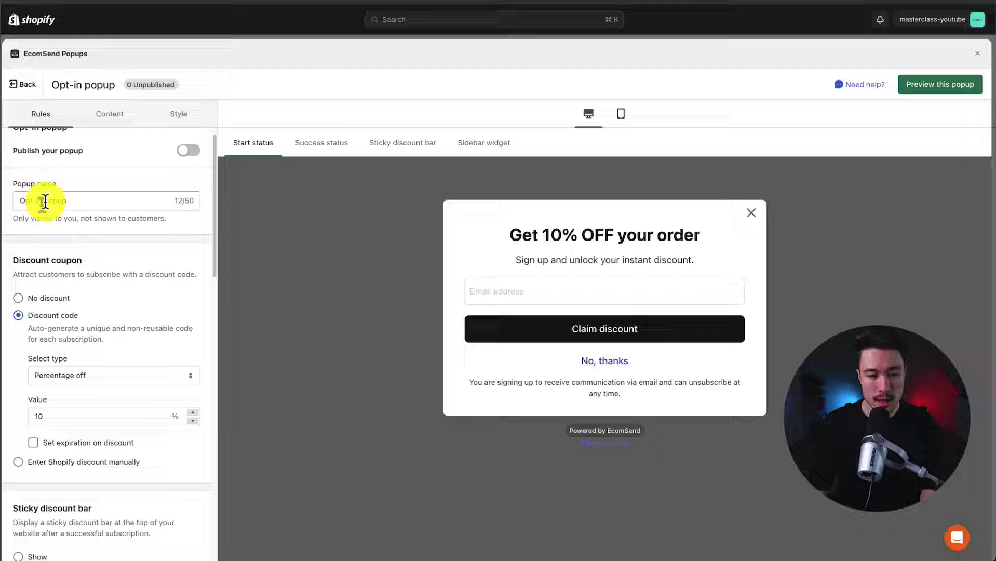
pyautogui.moveTo(43, 200); pyautogui.dragTo(122, 201)
pyautogui.click(195, 154)
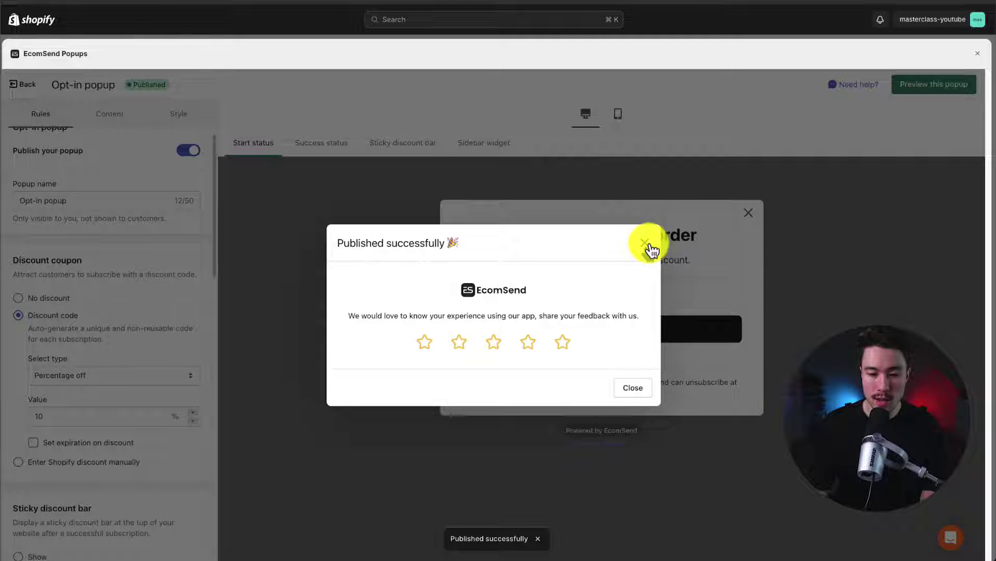
pyautogui.click(643, 243)
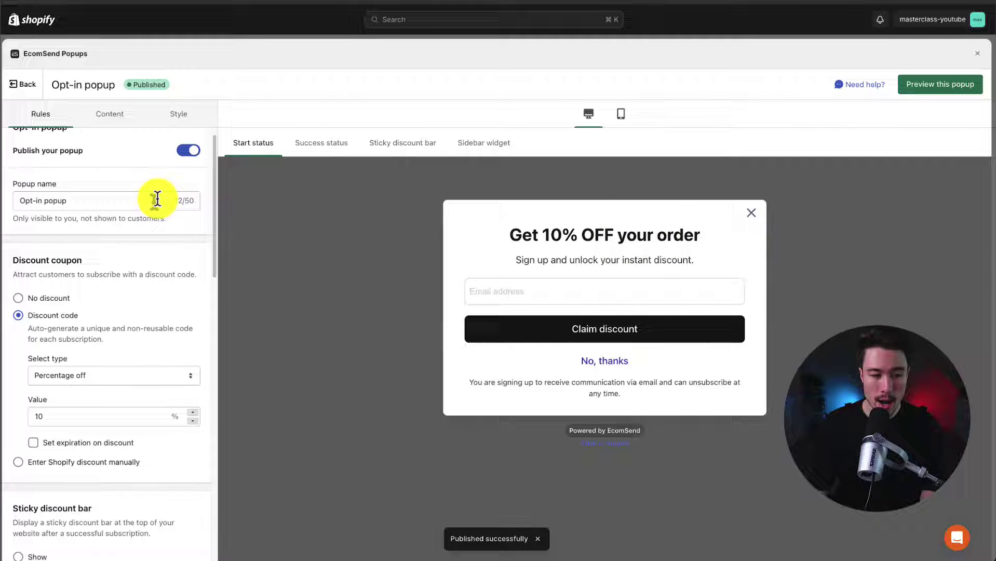
pyautogui.scroll(-3, 131, 218)
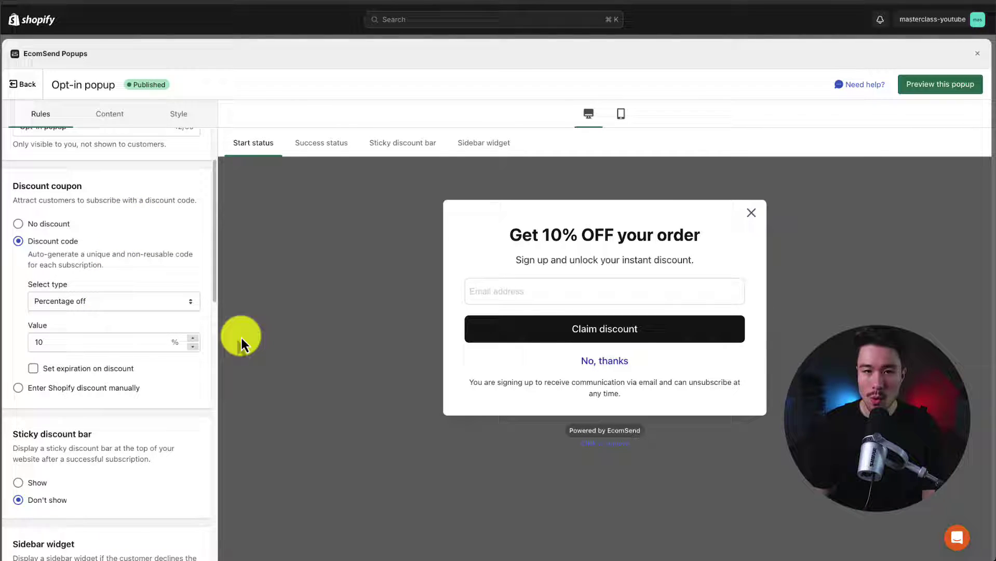
pyautogui.click(187, 301)
pyautogui.click(177, 266)
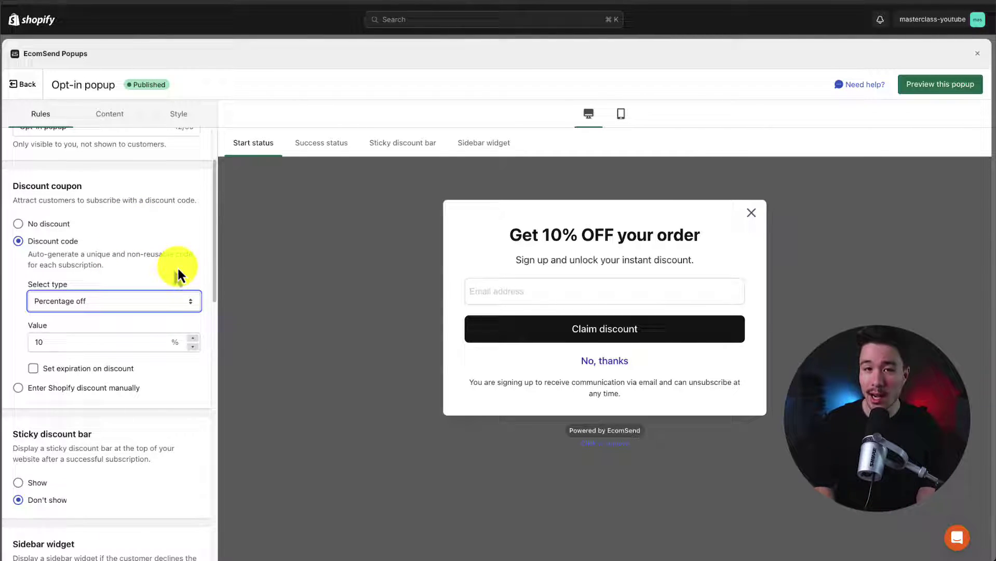
pyautogui.doubleClick(38, 341)
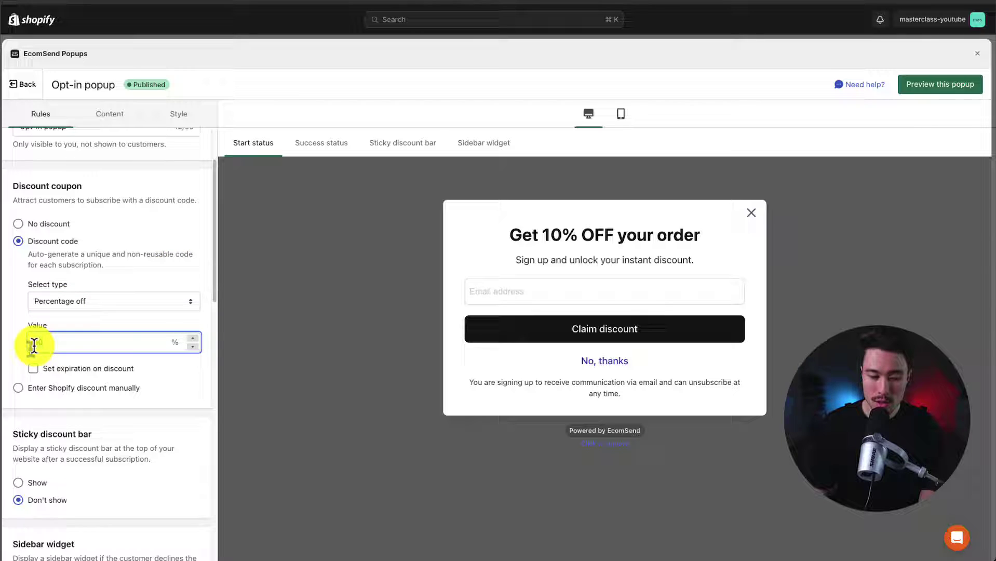
pyautogui.scroll(-1, 37, 322)
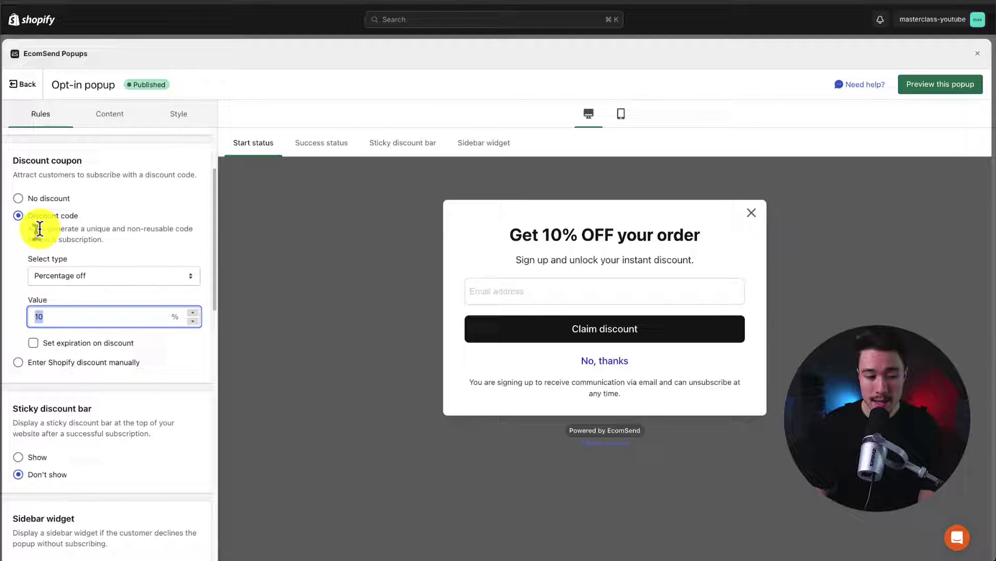
pyautogui.moveTo(40, 228); pyautogui.dragTo(118, 227)
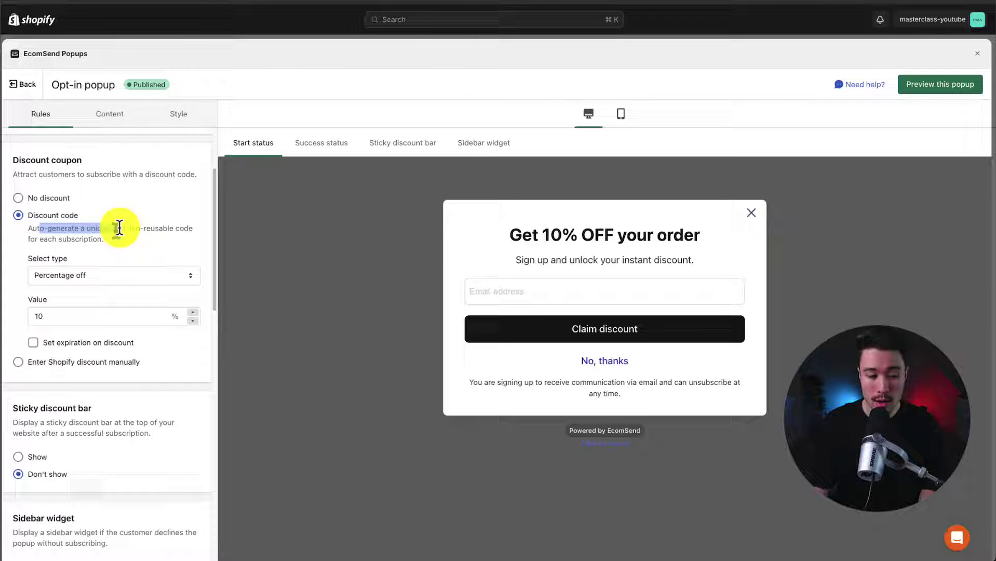
pyautogui.scroll(-4, 118, 226)
pyautogui.moveTo(58, 187); pyautogui.dragTo(96, 190)
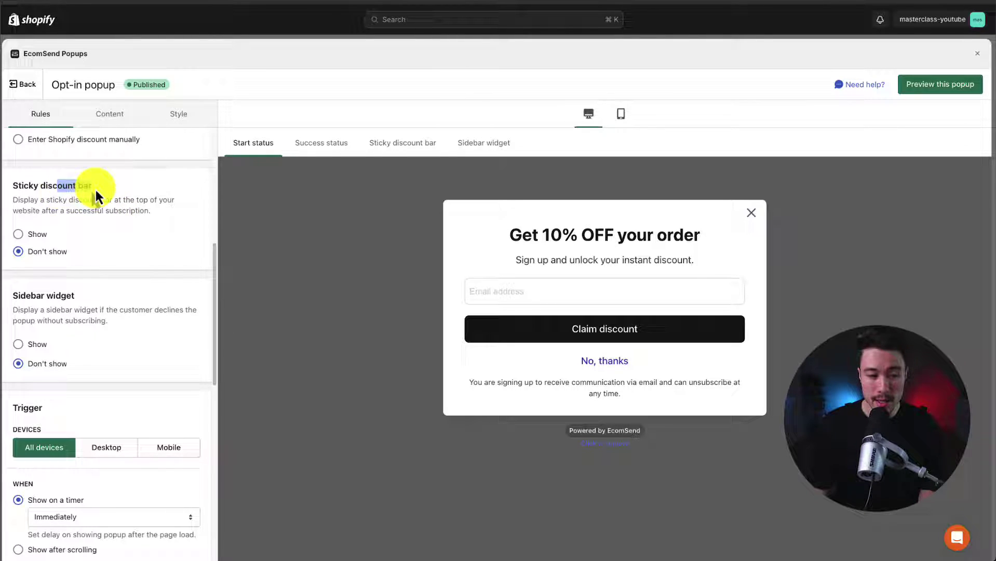
pyautogui.scroll(-1, 96, 189)
pyautogui.moveTo(46, 282); pyautogui.dragTo(123, 307)
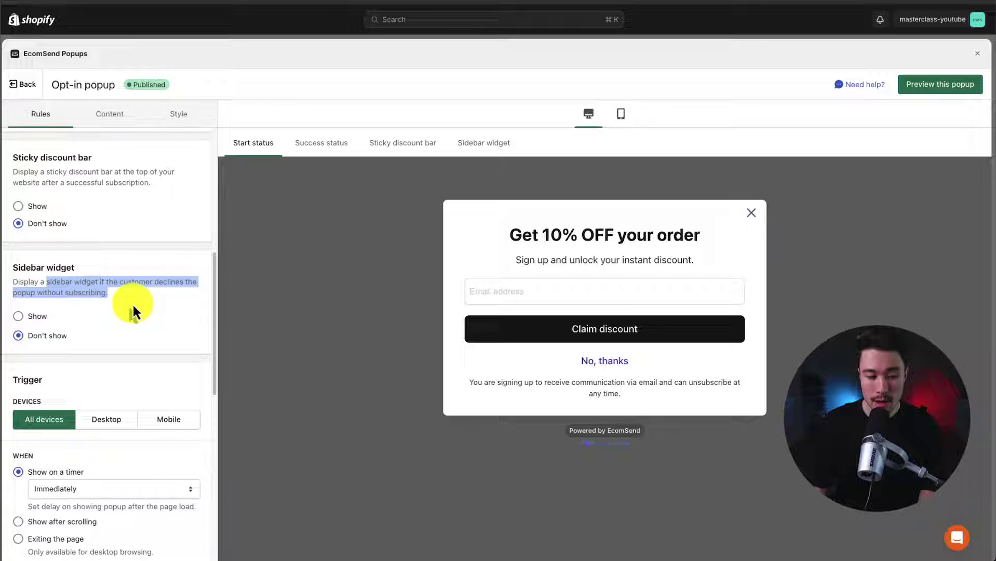
pyautogui.scroll(-3, 133, 304)
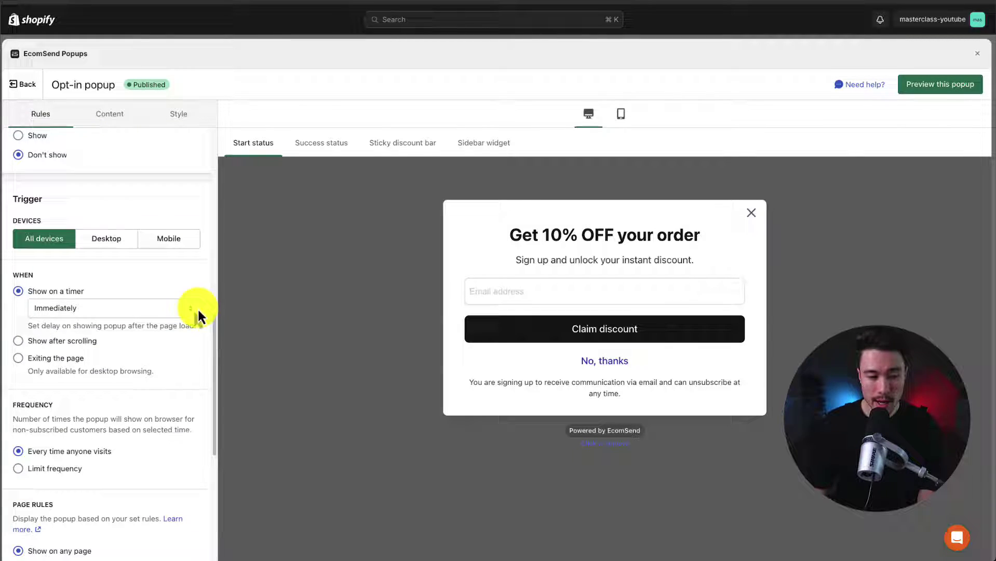
# Set the popup trigger to 'Exiting the page' and review the remaining rules below it.
pyautogui.scroll(-1, 49, 198)
pyautogui.moveTo(20, 196); pyautogui.dragTo(50, 198)
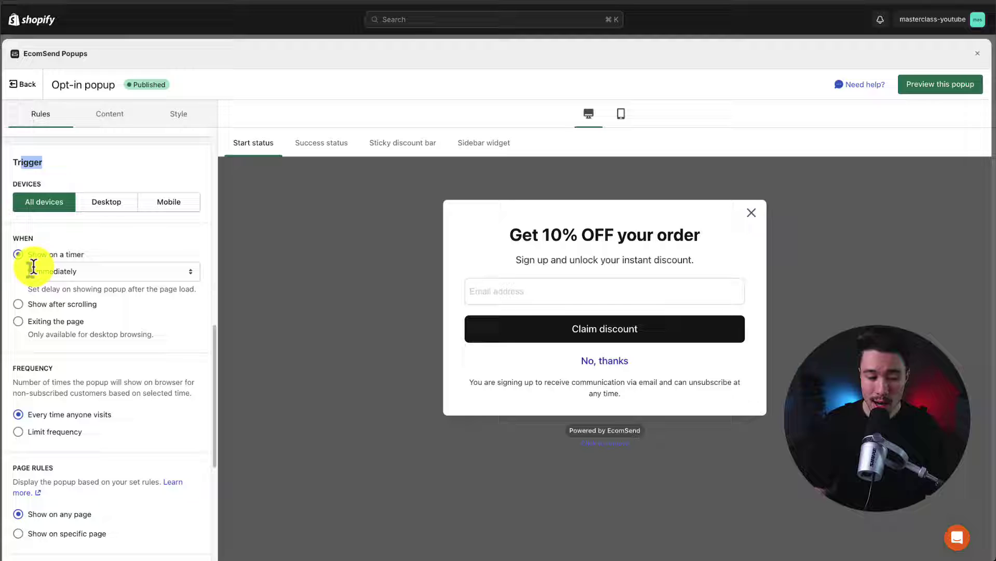
pyautogui.click(18, 321)
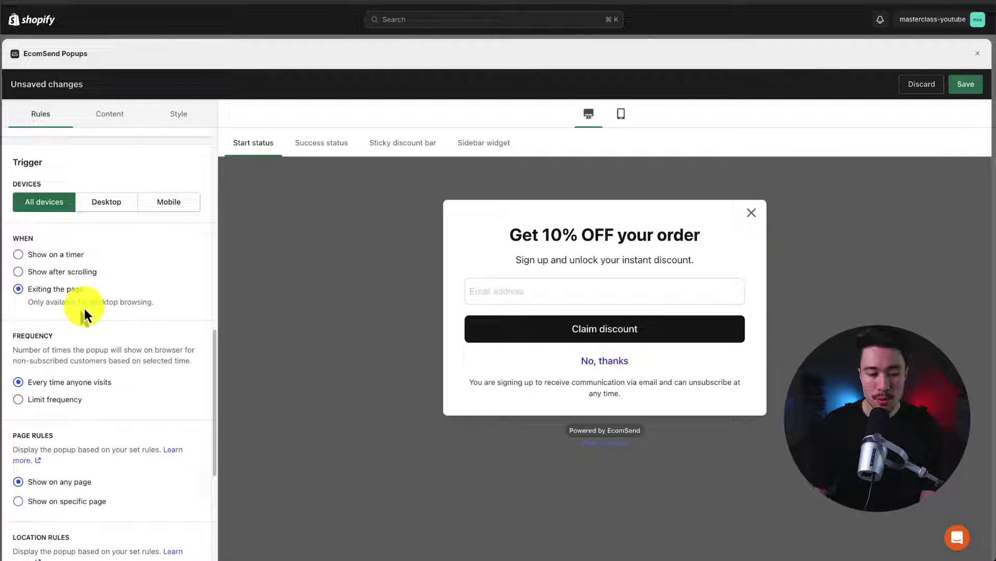
pyautogui.moveTo(86, 303); pyautogui.dragTo(130, 304)
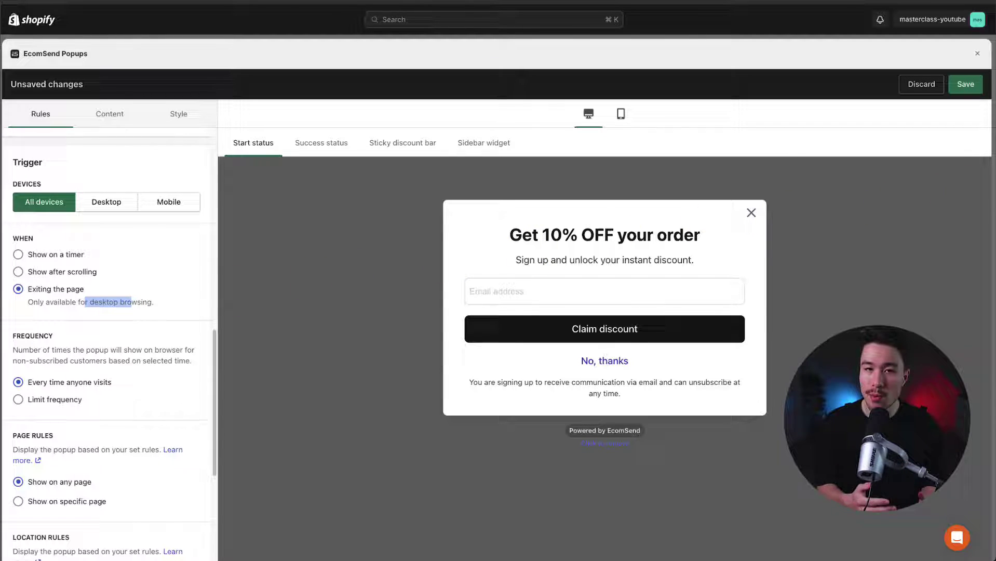
pyautogui.scroll(-1, 163, 414)
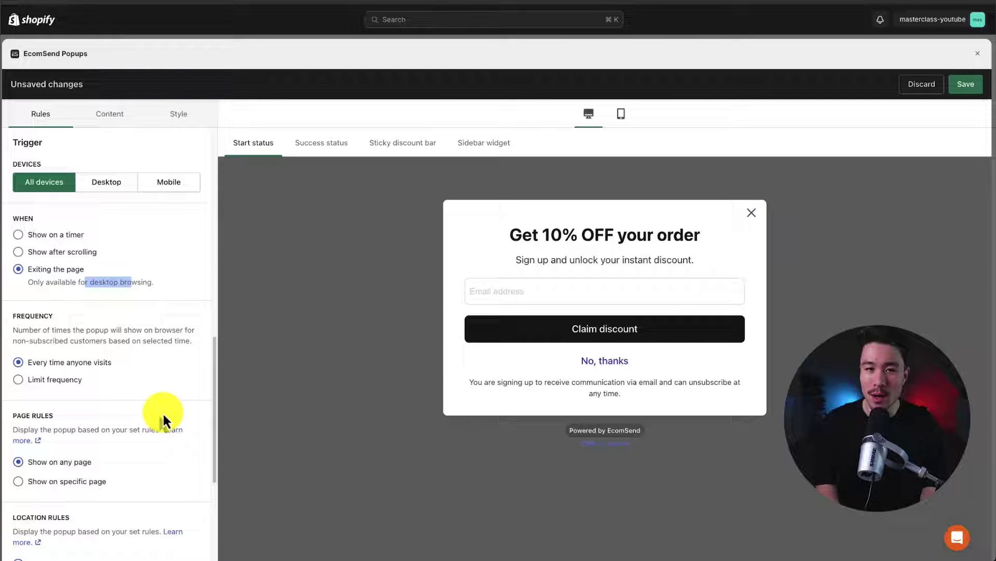
pyautogui.scroll(-1, 164, 413)
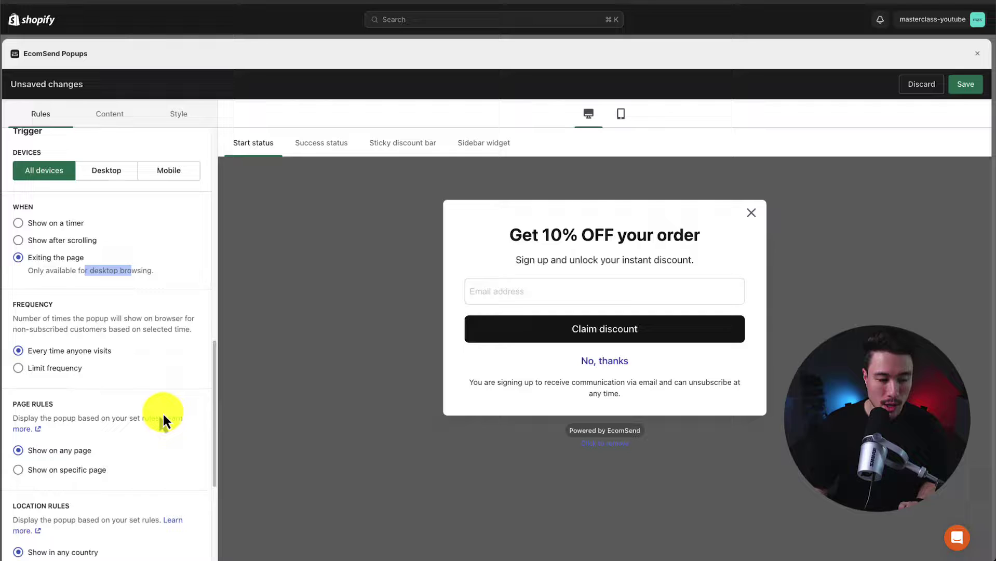
pyautogui.scroll(-4, 101, 346)
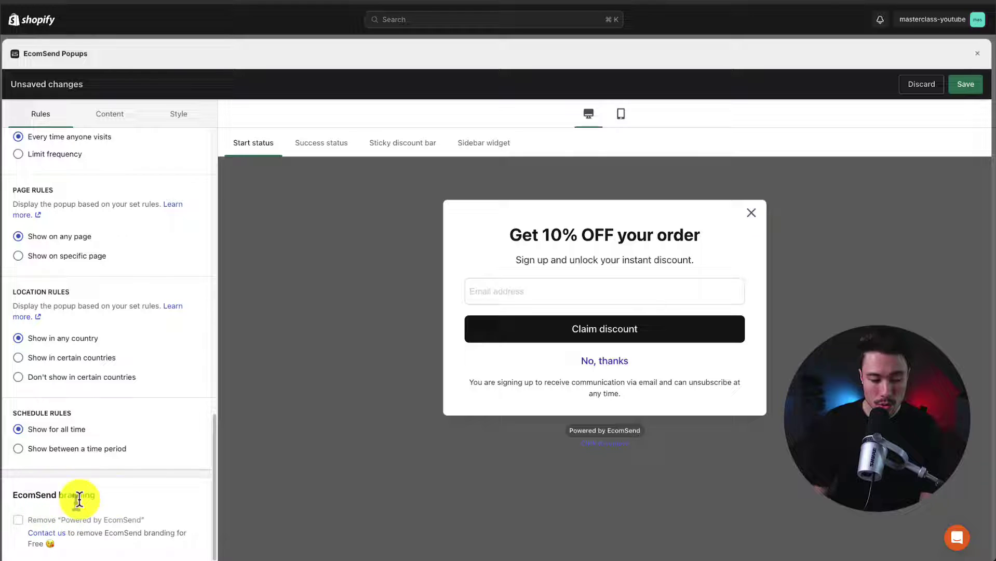
pyautogui.moveTo(80, 519); pyautogui.dragTo(94, 554)
# Prefix the Content heading with 'WAIT!' so it reads 'WAIT! Get 10% OFF your order'.
pyautogui.click(109, 113)
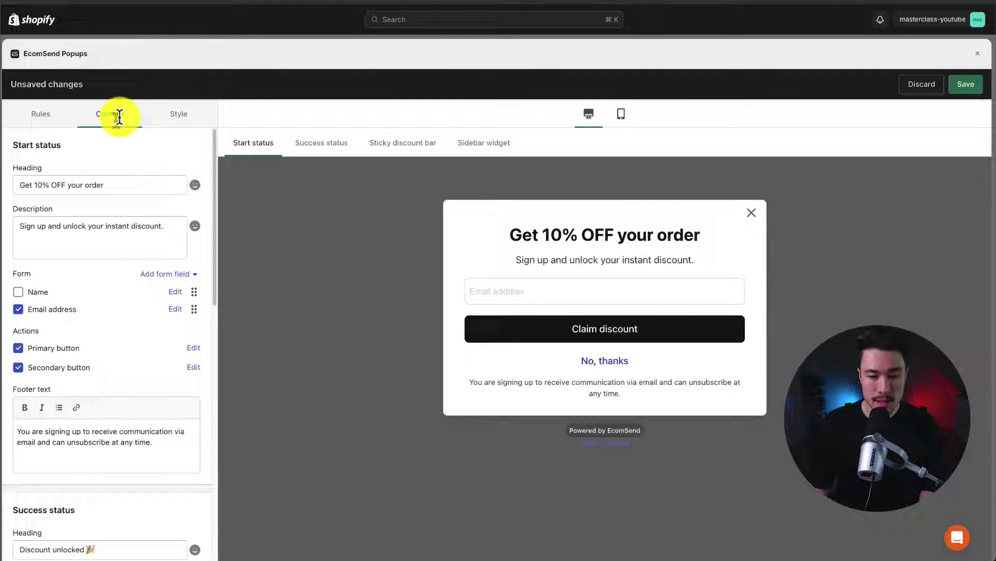
pyautogui.click(21, 185)
pyautogui.write('WAIT!')
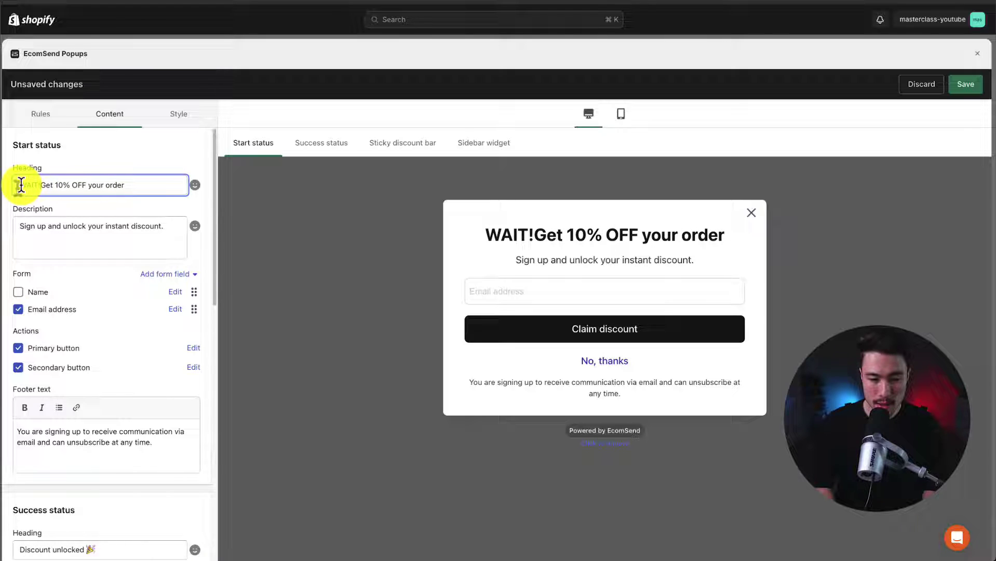
pyautogui.press('End')
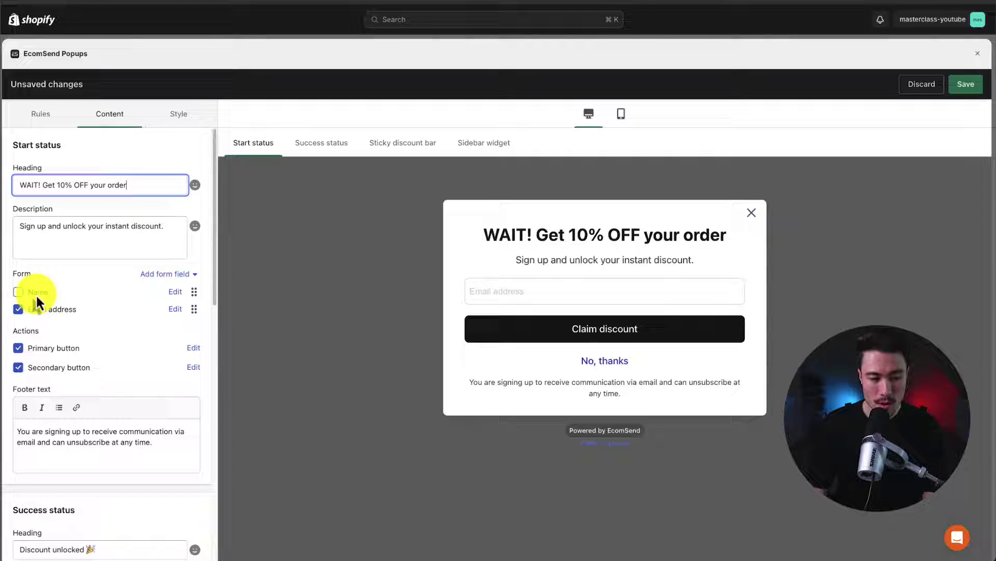
# Test the No, thanks and Claim discount button checkboxes, keeping both buttons shown.
pyautogui.click(49, 369)
pyautogui.click(52, 371)
pyautogui.click(52, 371)
pyautogui.click(52, 371)
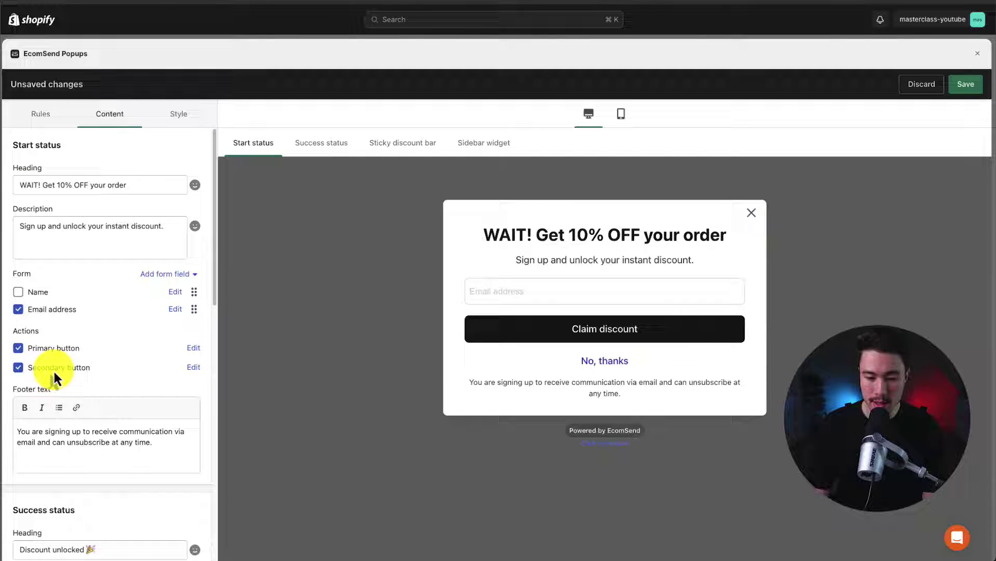
pyautogui.click(72, 368)
pyautogui.click(98, 363)
pyautogui.scroll(-2, 73, 262)
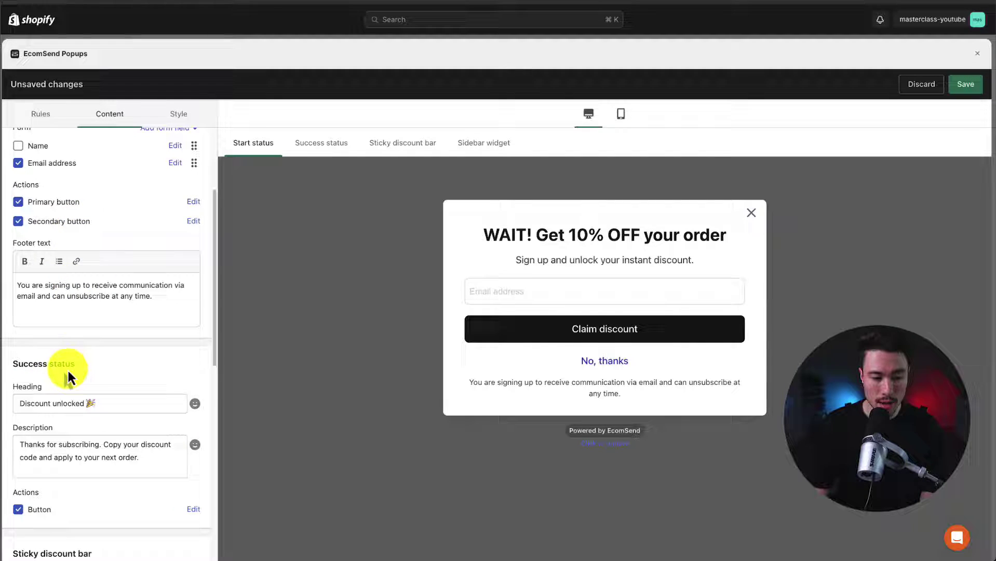
pyautogui.scroll(-2, 69, 374)
pyautogui.scroll(2, 64, 337)
pyautogui.click(54, 238)
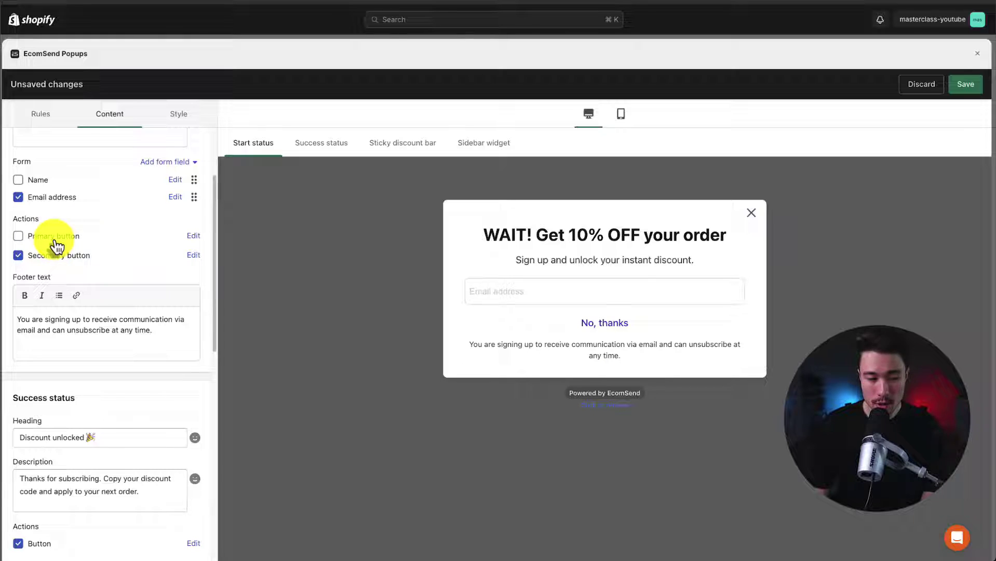
pyautogui.click(57, 245)
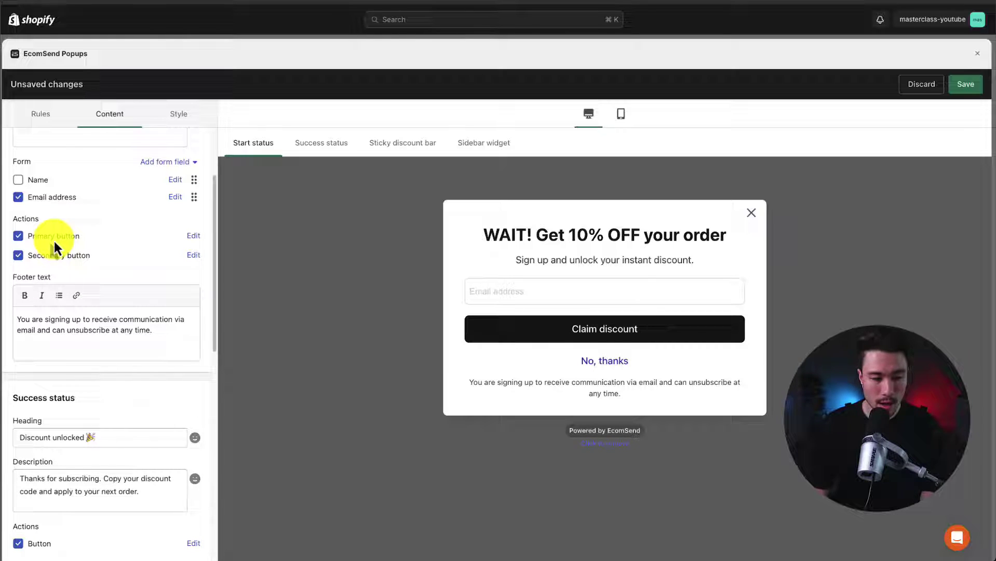
# Preview the popup's success state shown after subscribing.
pyautogui.click(321, 142)
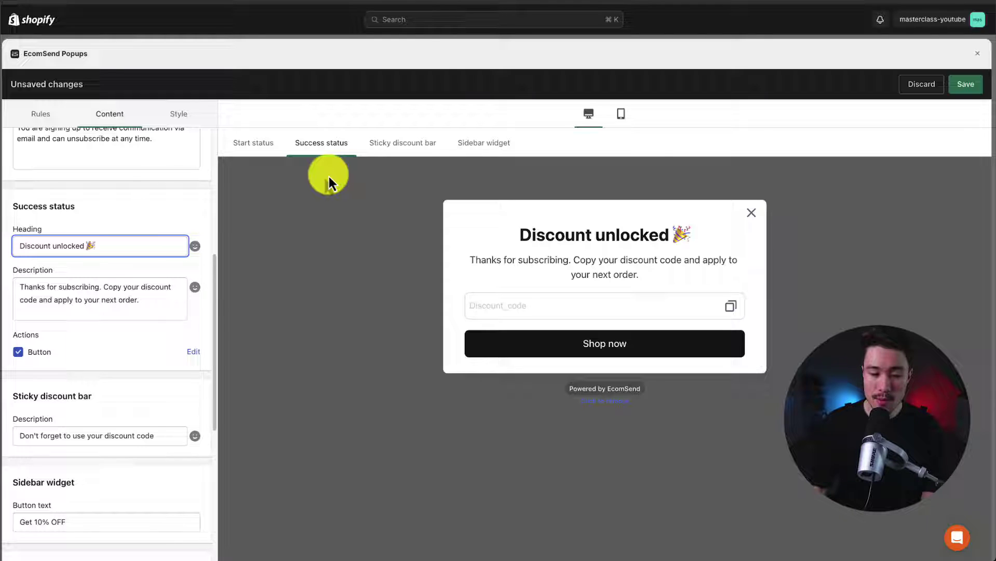
pyautogui.moveTo(596, 274); pyautogui.dragTo(649, 273)
pyautogui.scroll(-6, 75, 303)
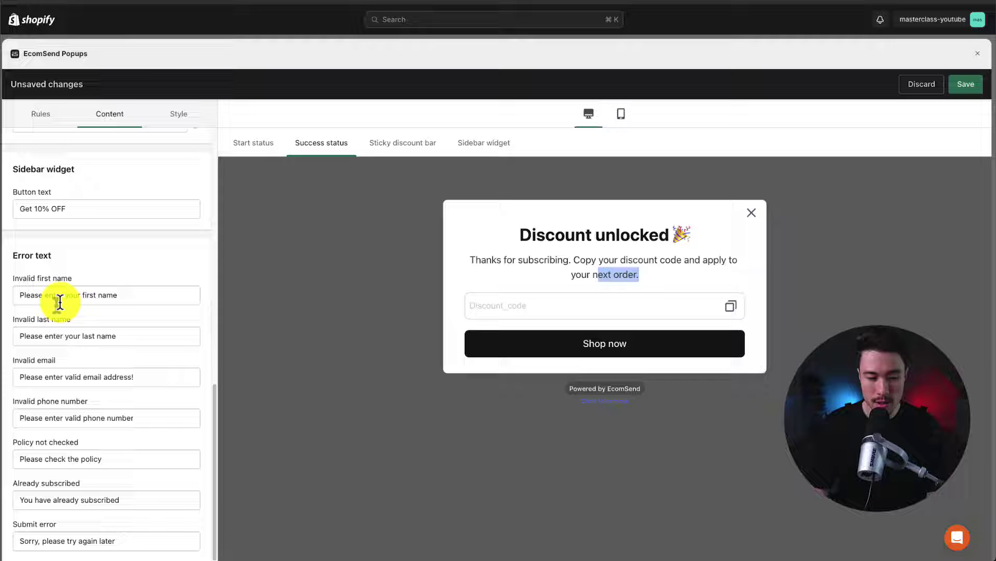
# In Style on the start-status preview, set logo width to 49% with Center alignment.
pyautogui.click(384, 148)
pyautogui.click(188, 117)
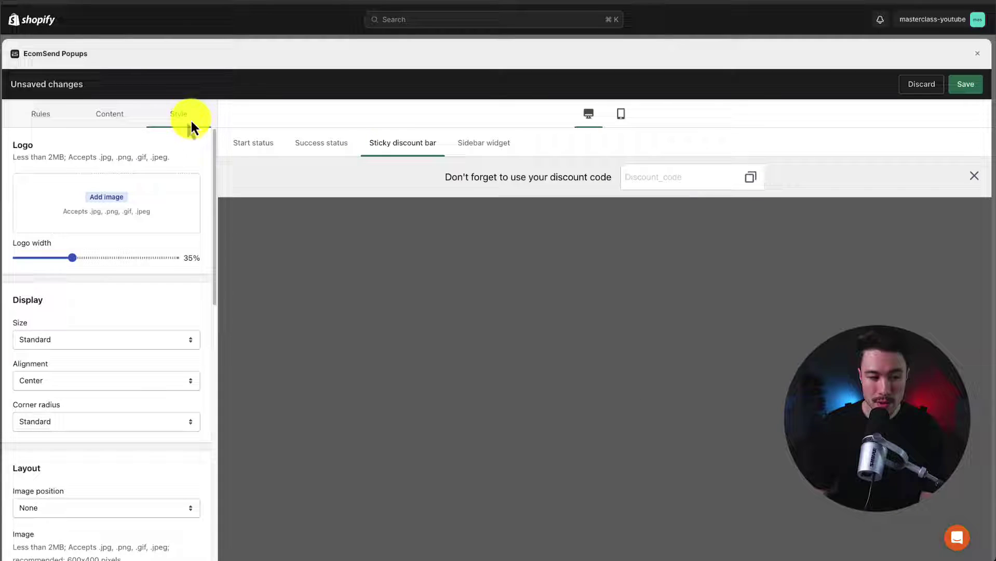
pyautogui.click(255, 144)
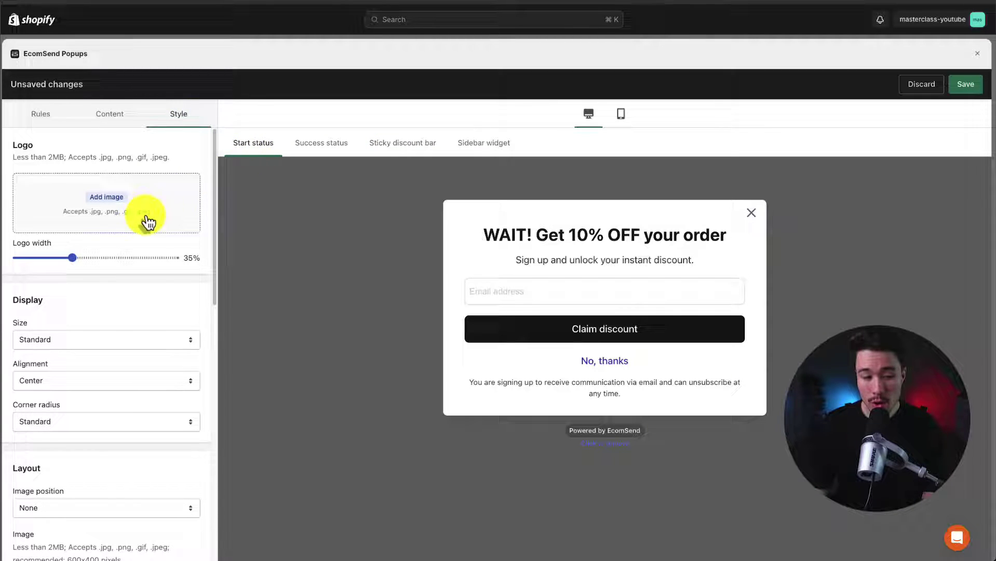
pyautogui.moveTo(75, 266); pyautogui.dragTo(93, 258)
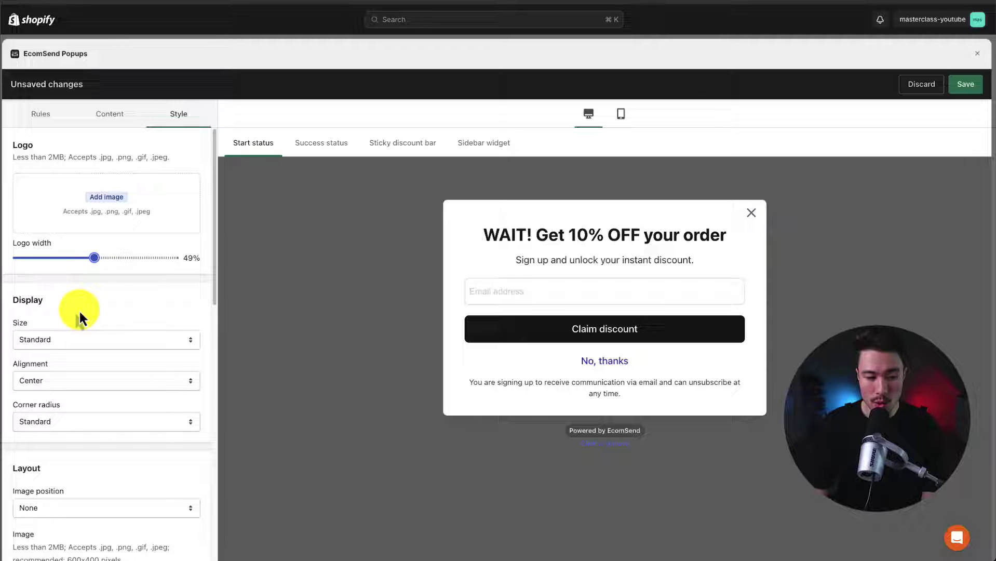
pyautogui.scroll(-2, 79, 310)
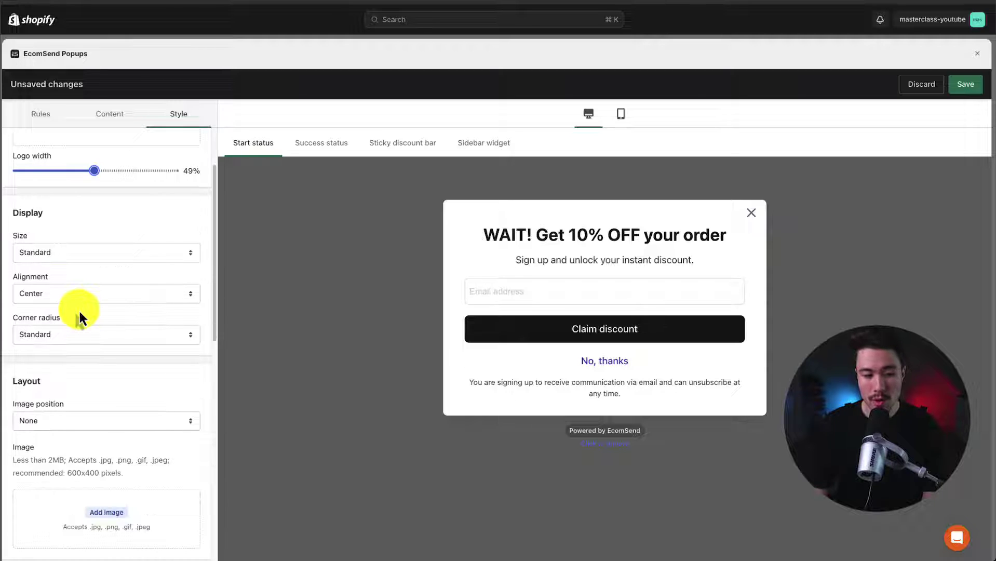
pyautogui.click(92, 366)
pyautogui.scroll(-7, 95, 358)
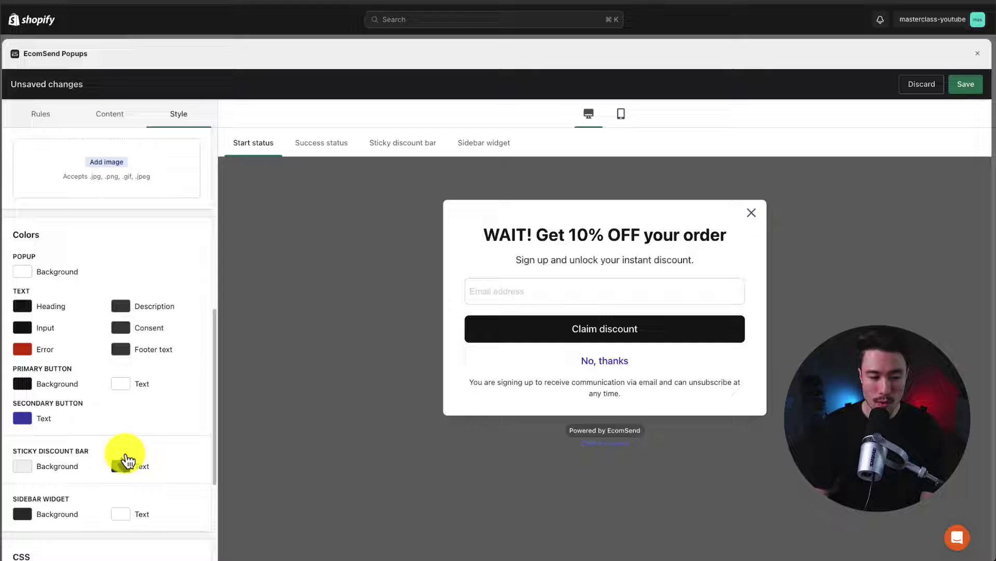
# Set the Primary button background colour to red #F90303.
pyautogui.scroll(-1, 125, 462)
pyautogui.click(23, 332)
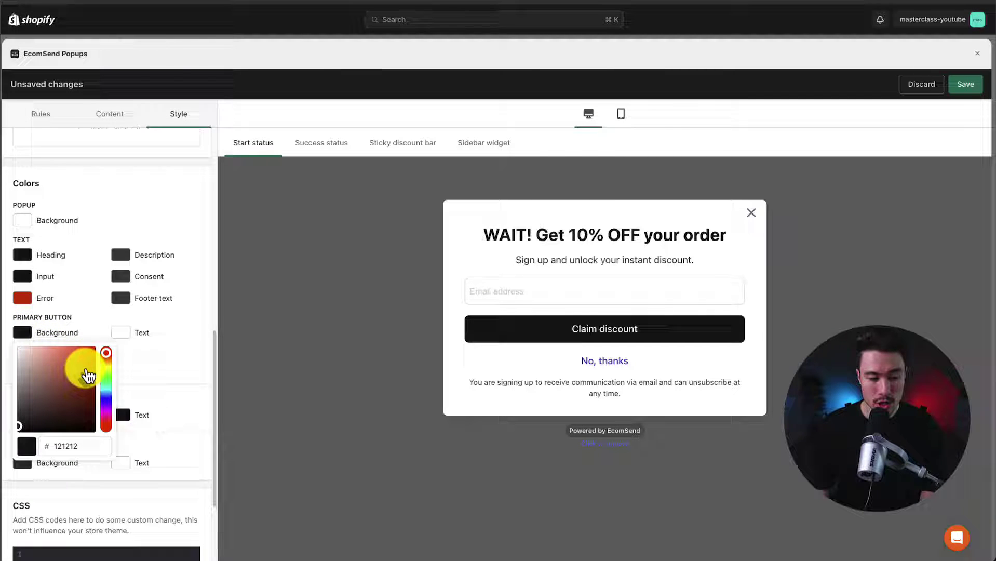
pyautogui.click(93, 355)
pyautogui.moveTo(95, 356); pyautogui.dragTo(94, 349)
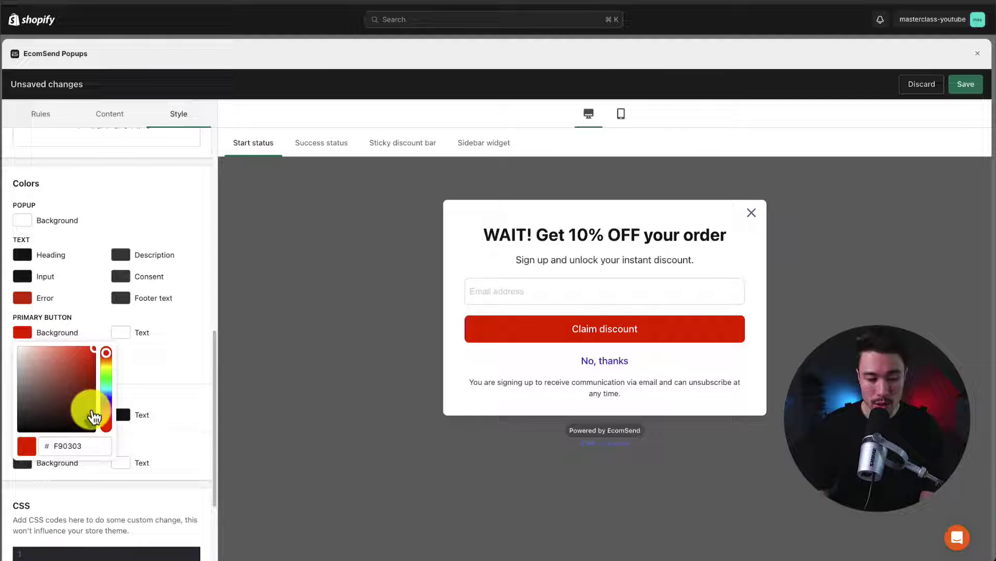
pyautogui.moveTo(88, 446); pyautogui.dragTo(48, 443)
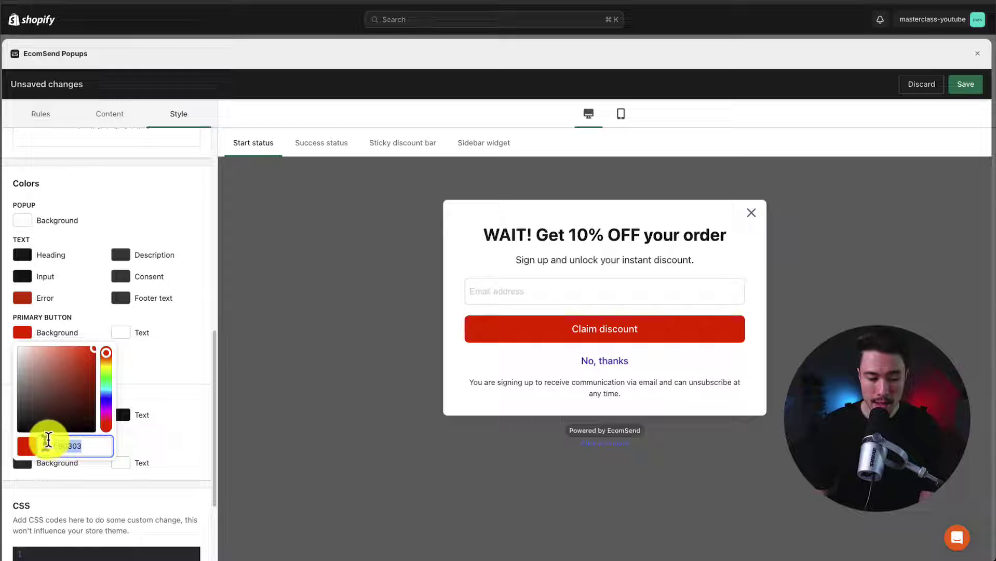
pyautogui.click(158, 368)
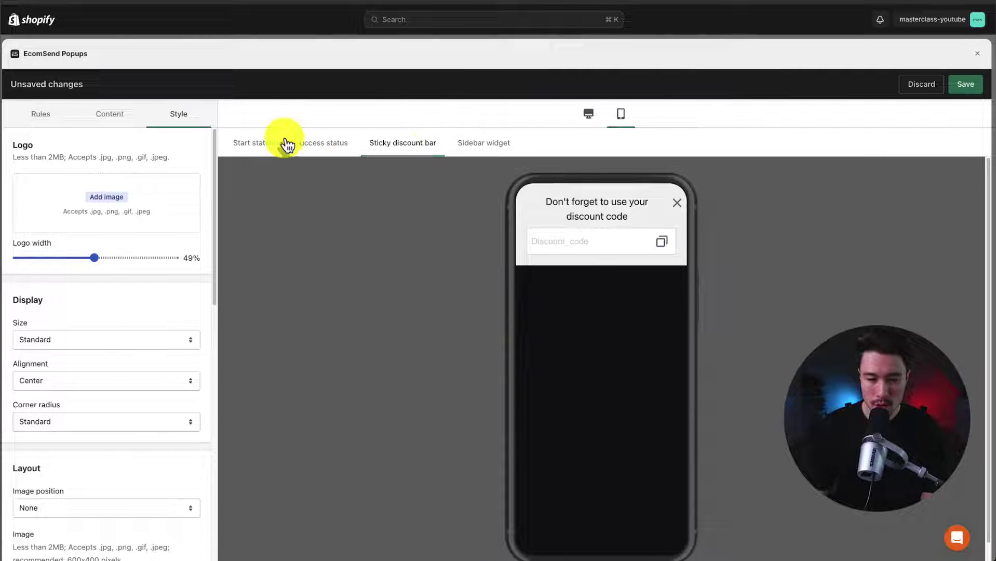
# Check the mobile preview, save the popup, and exit full-screen editing back to the admin.
pyautogui.click(267, 144)
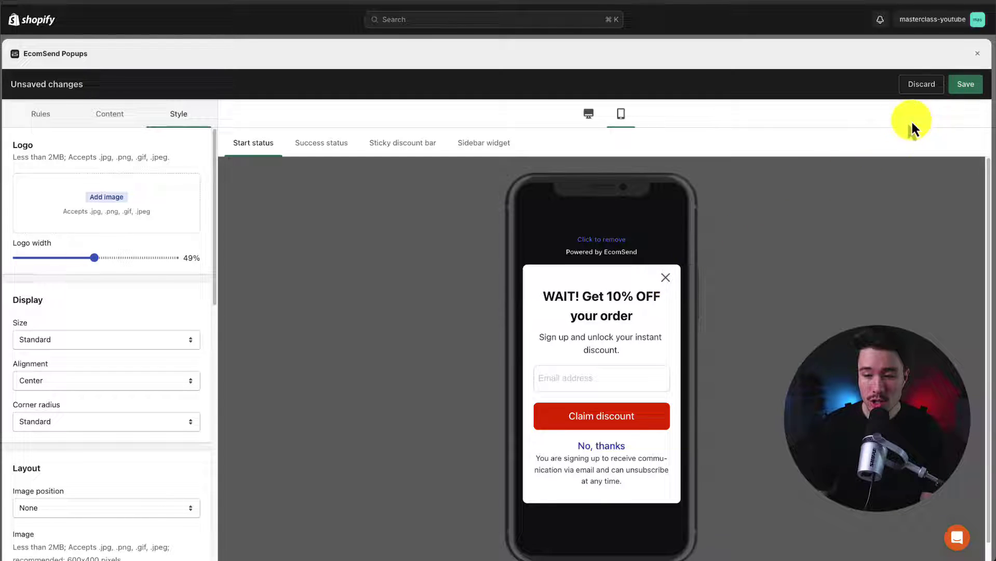
pyautogui.click(961, 91)
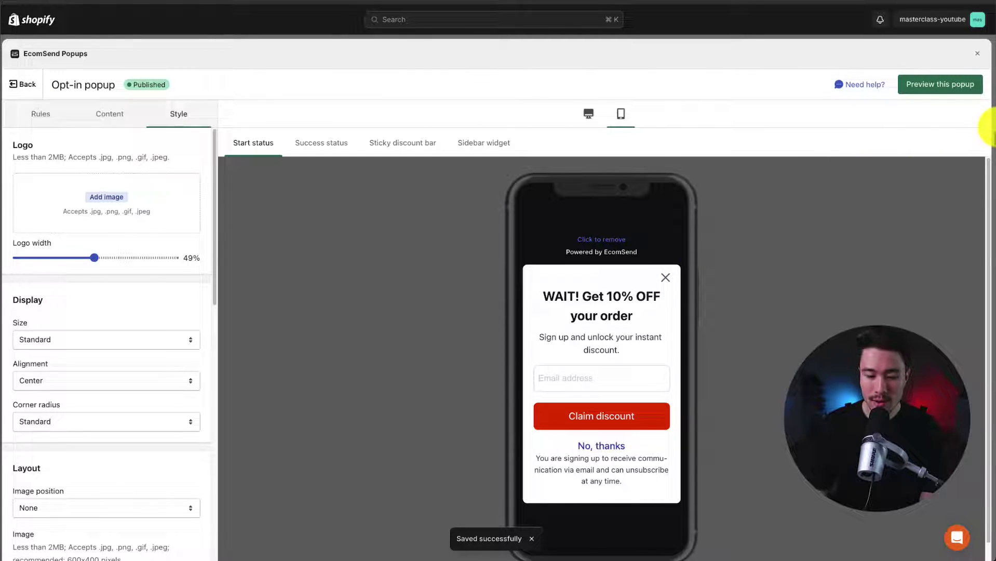
pyautogui.click(977, 54)
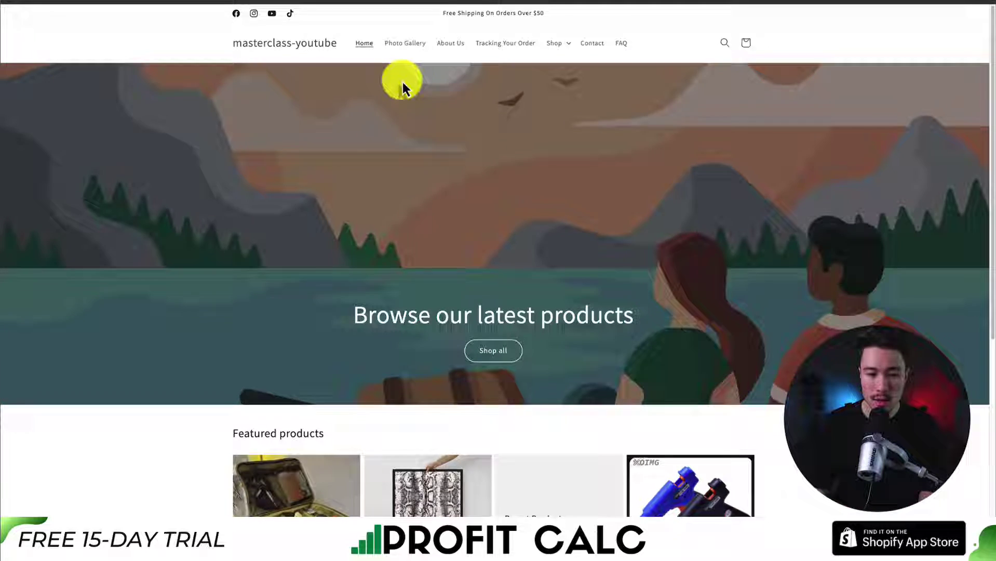
# Open the Outdoor Camping Bag product page, inspect the 'WAIT! Get 10% OFF' popup, then close it.
pyautogui.scroll(-7, 399, 87)
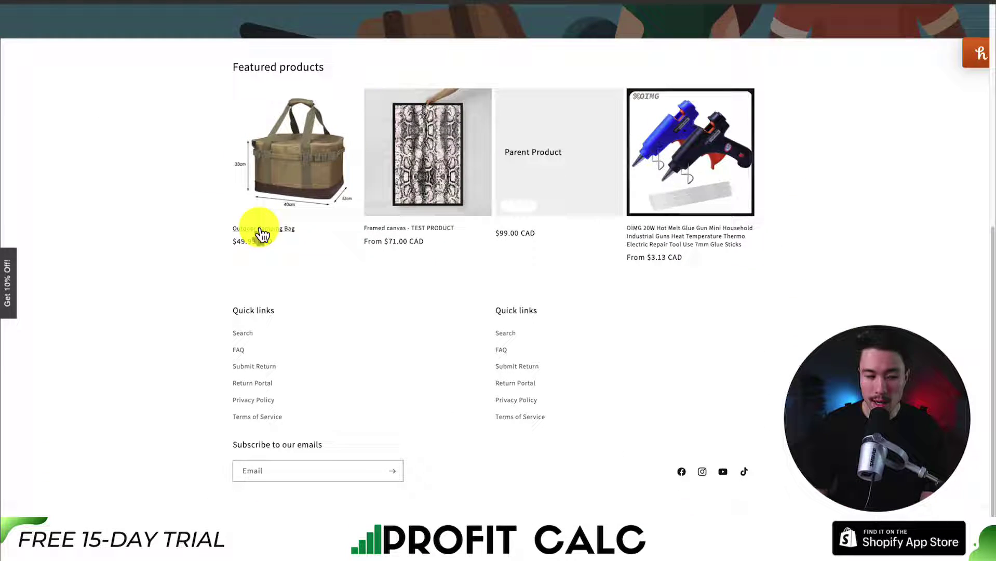
pyautogui.click(263, 234)
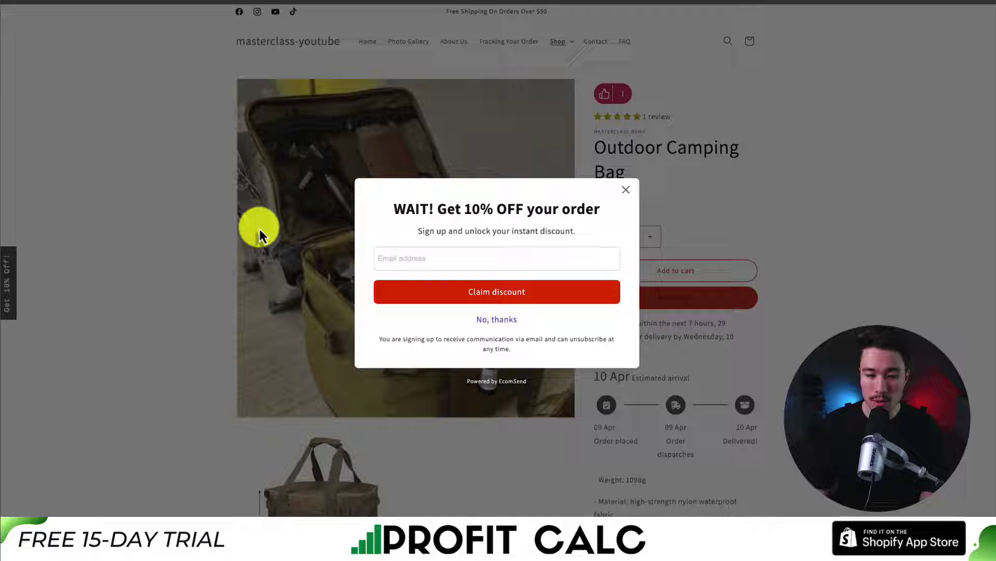
pyautogui.moveTo(394, 210); pyautogui.dragTo(495, 207)
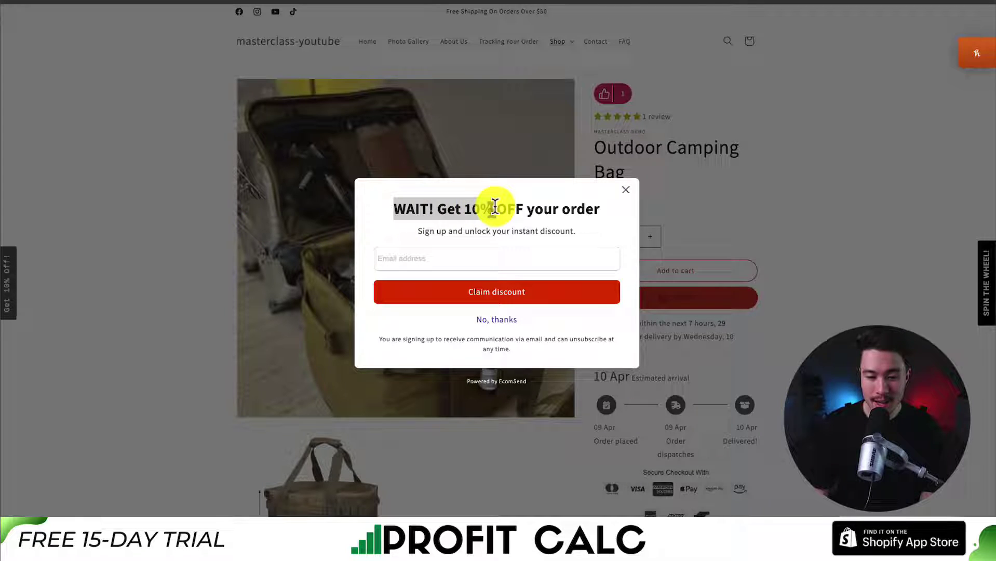
pyautogui.click(454, 210)
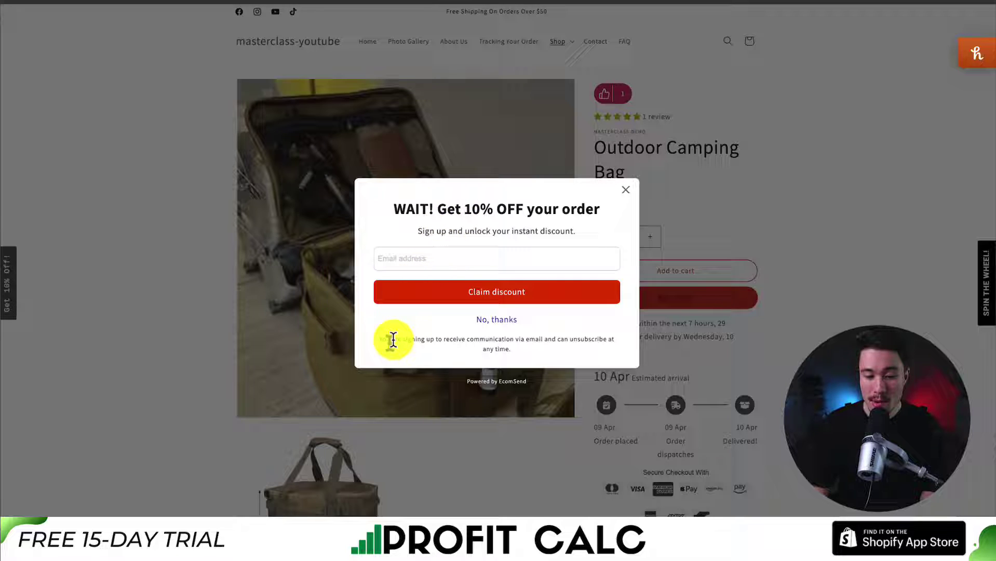
pyautogui.moveTo(453, 339); pyautogui.dragTo(595, 344)
pyautogui.click(565, 345)
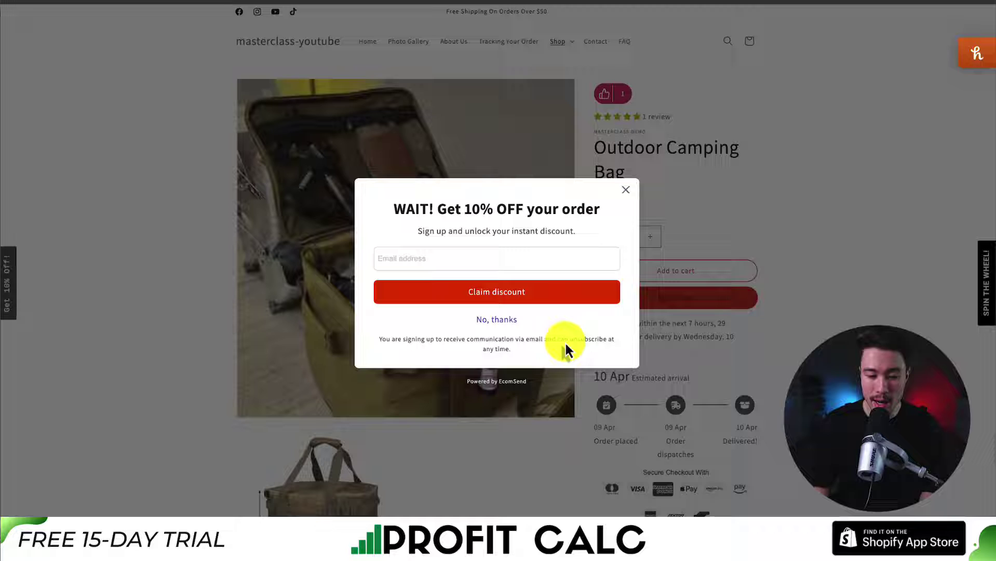
pyautogui.click(504, 255)
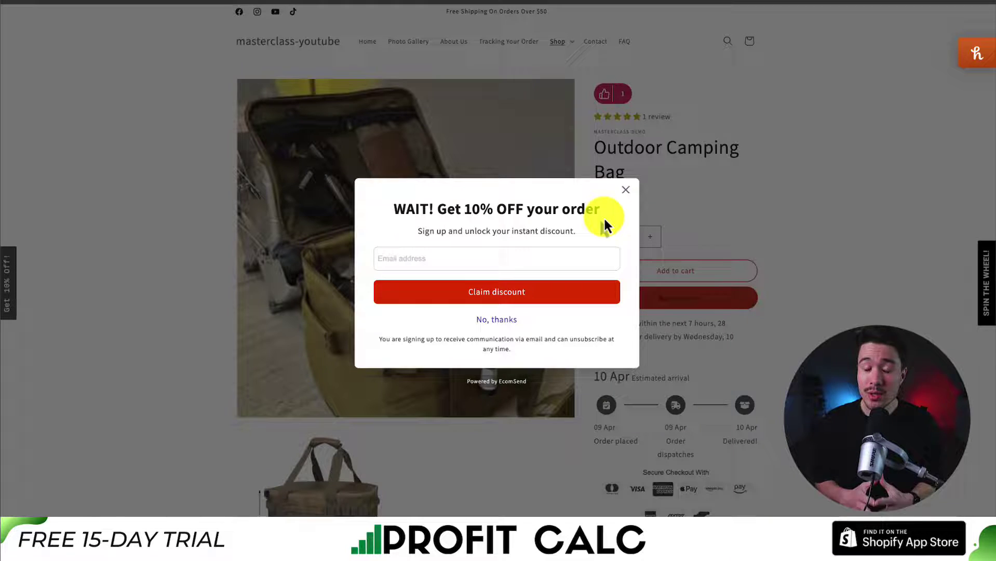
pyautogui.click(626, 190)
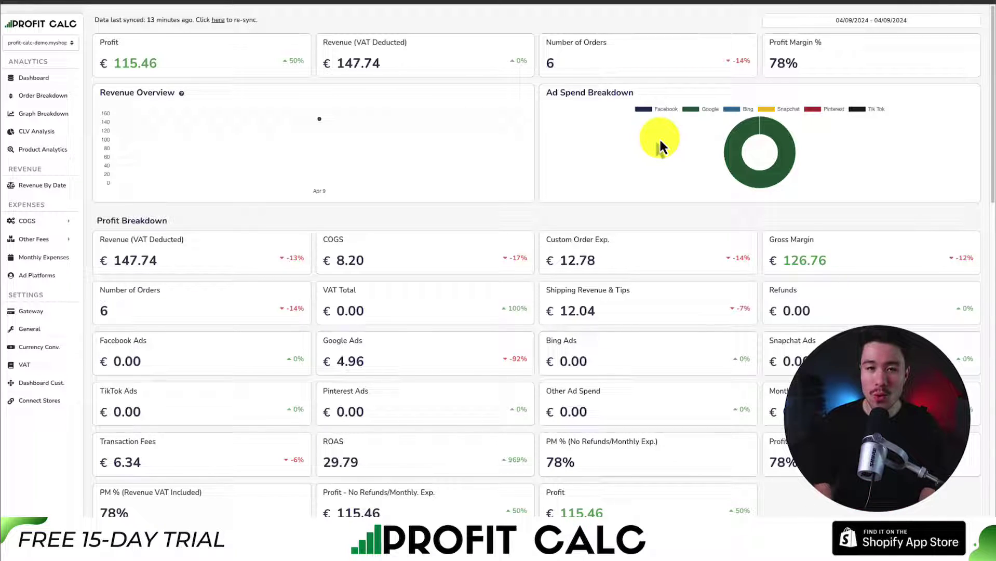
# Switch Profit Calc to Last 7 Days (04/03–04/09/2024) and review the profit and order figures.
pyautogui.click(854, 26)
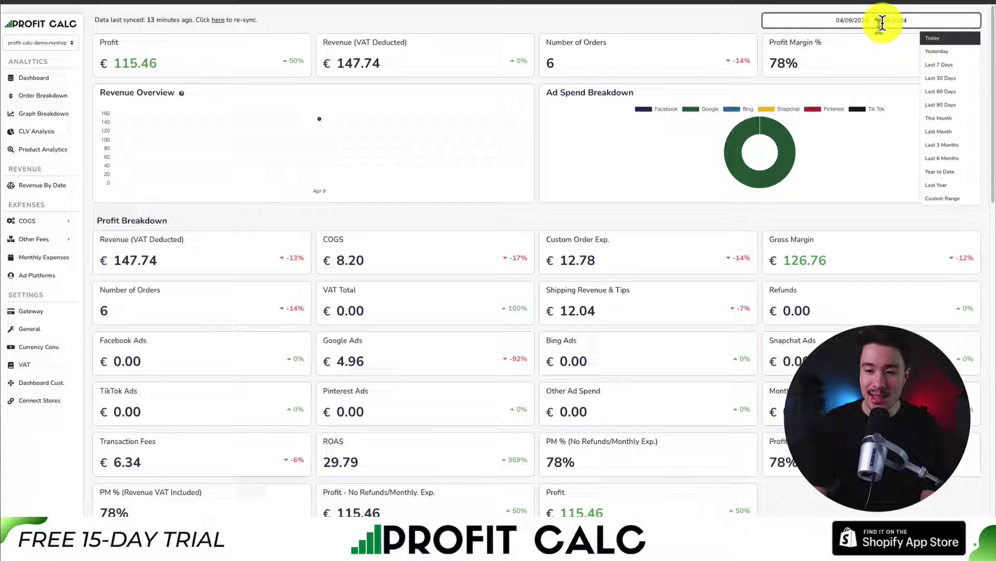
pyautogui.click(940, 70)
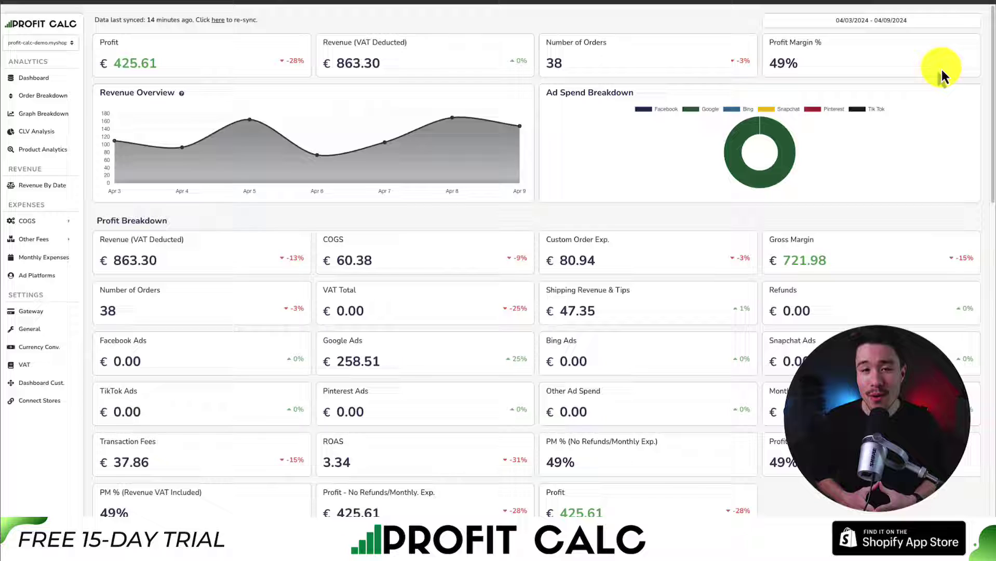
pyautogui.scroll(-1, 989, 80)
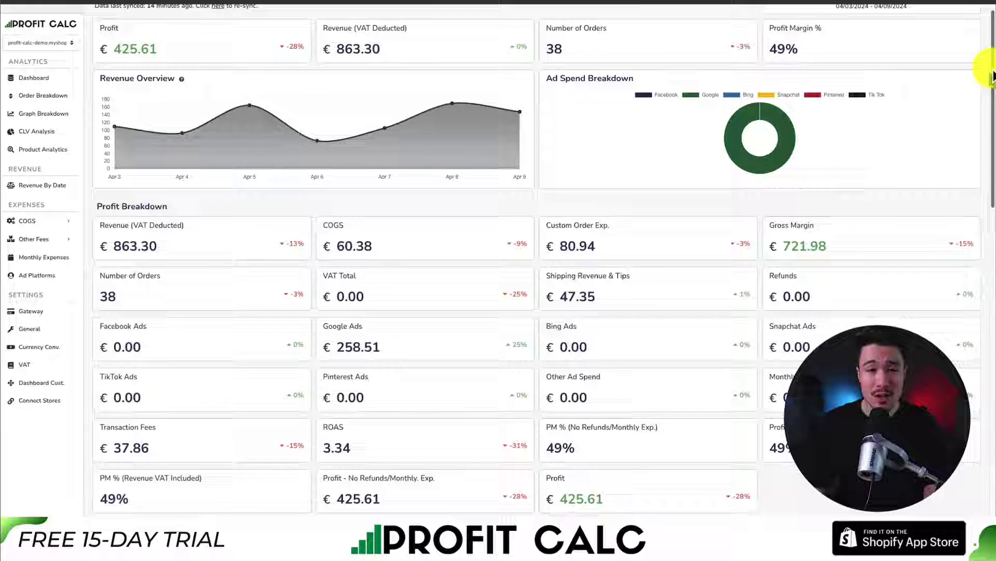
pyautogui.moveTo(990, 83); pyautogui.dragTo(583, 35)
pyautogui.scroll(1, 493, 227)
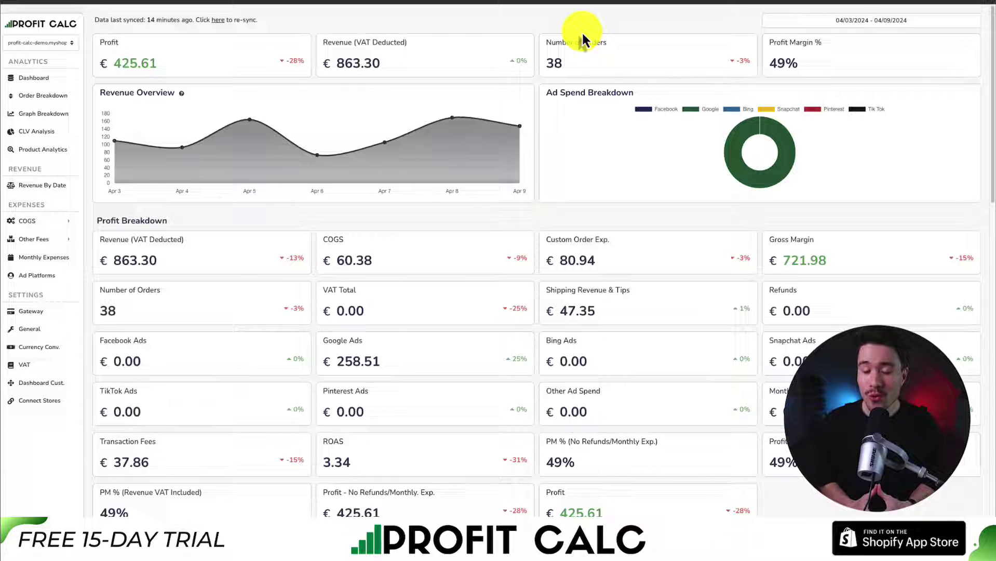